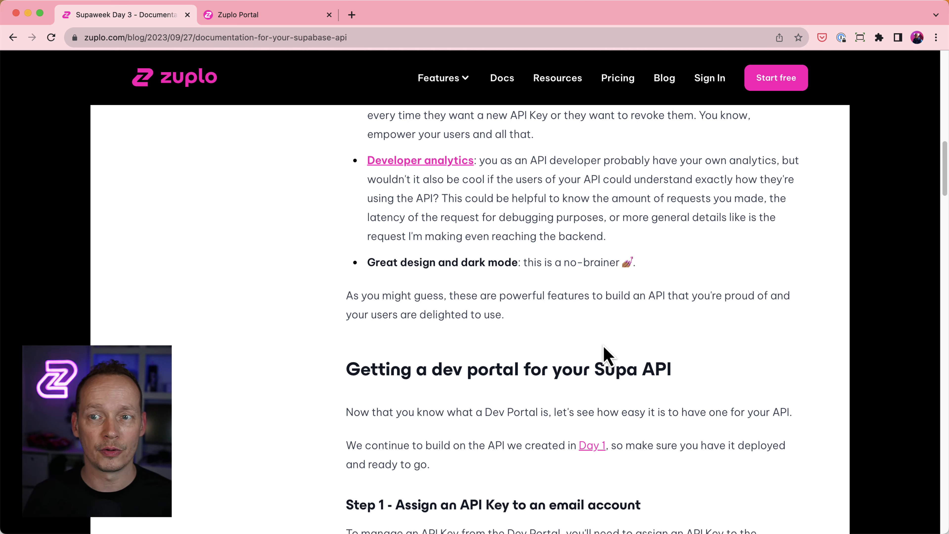
Open routes.oas.json in the supaweek-day-1 project to list its POST and GET /v1/blogs routes.
click(257, 22)
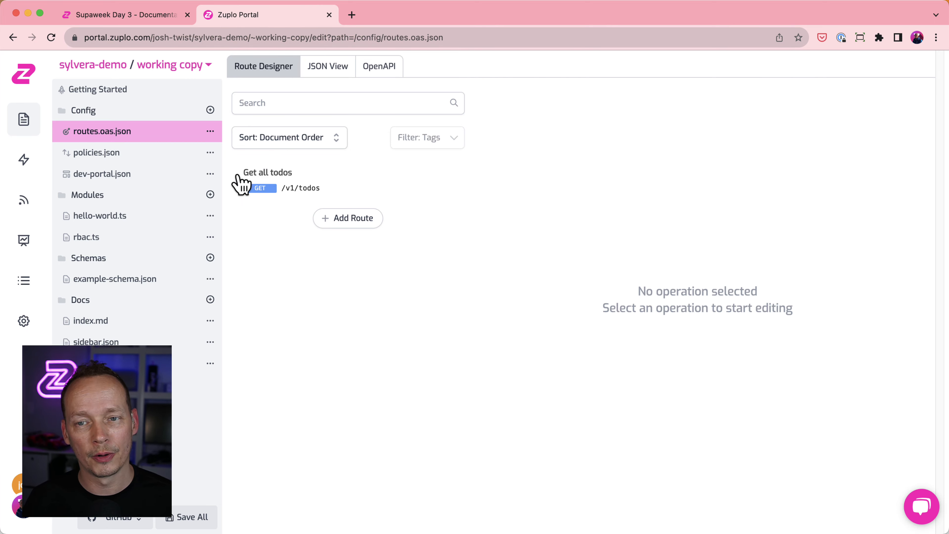
click(27, 75)
click(119, 127)
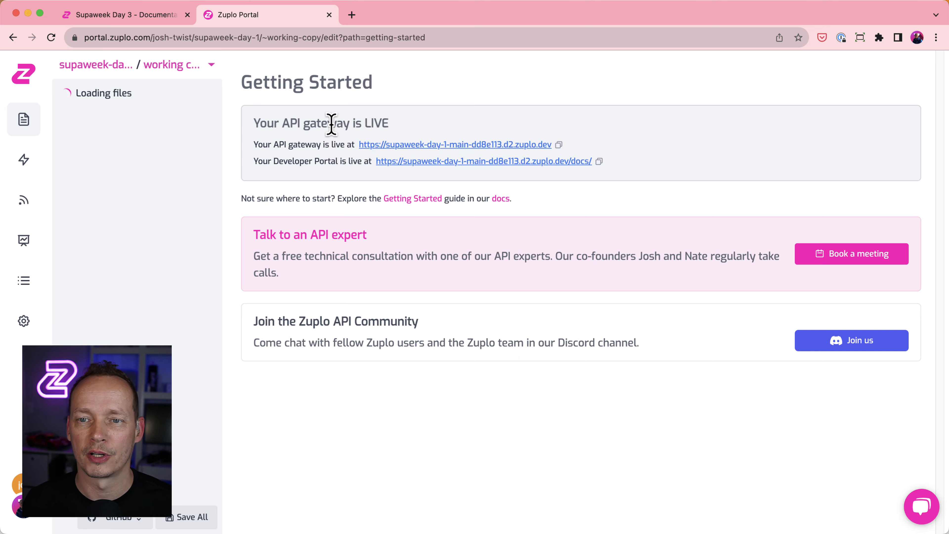
click(125, 132)
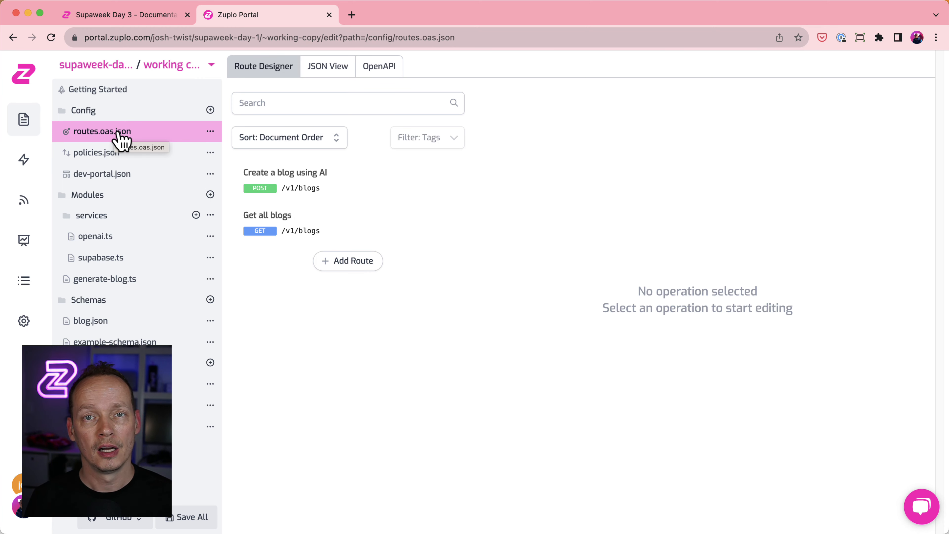
Show routes.oas.json as raw JSON and highlight the x-zuplo-route key on line 15.
click(345, 68)
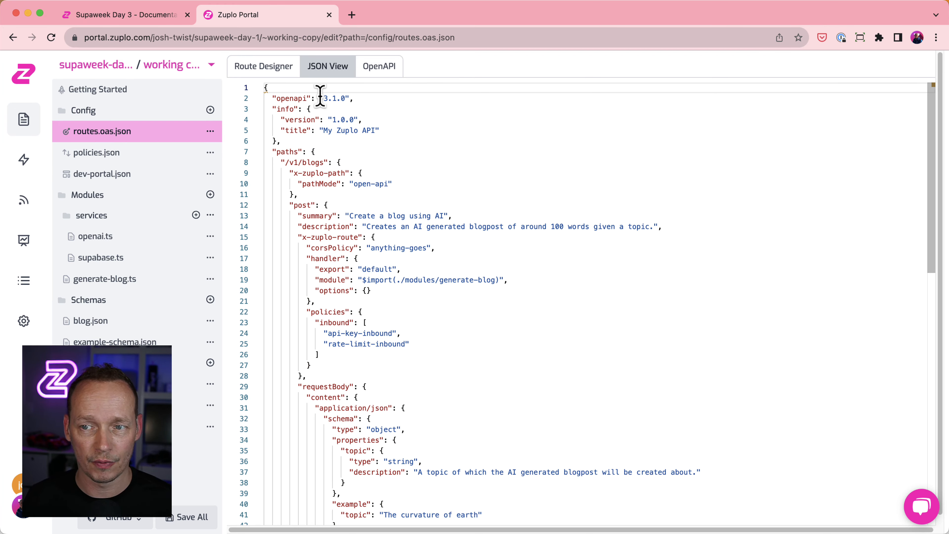
scroll(485, 162, down, 3)
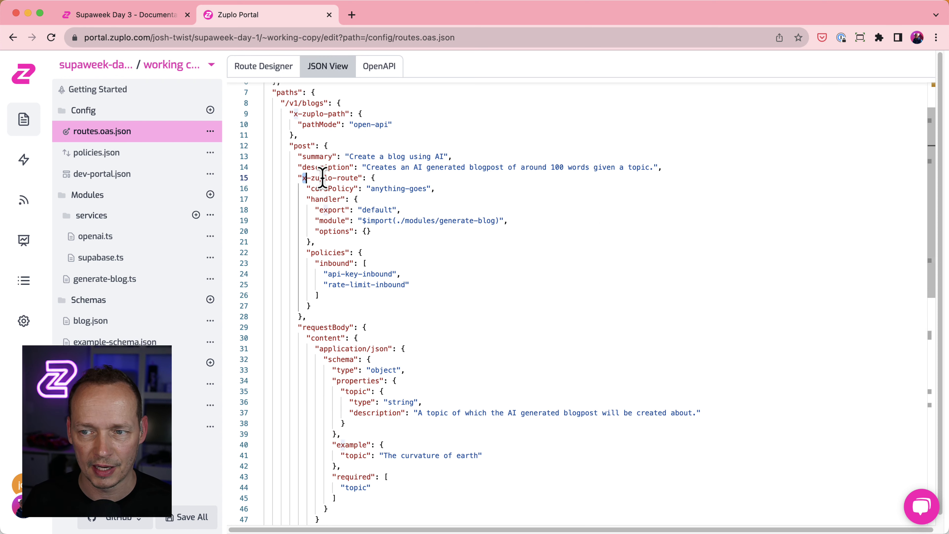
drag(303, 177, 363, 178)
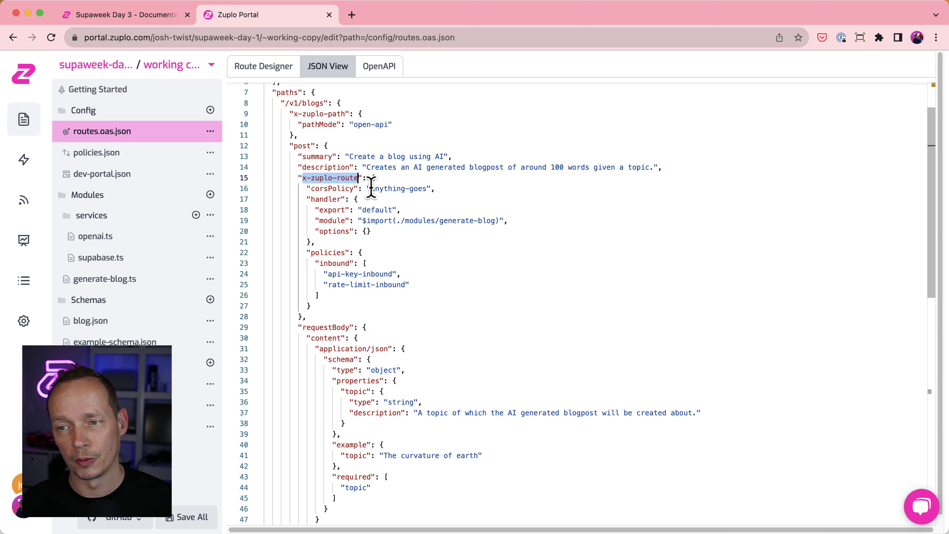
scroll(374, 179, up, 2)
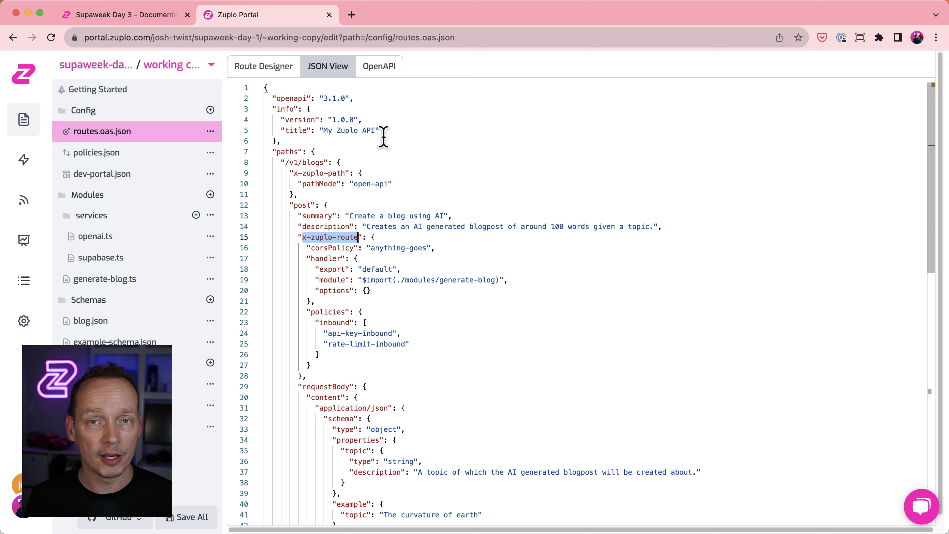
Load new.json into the OpenAPI merge preview, then dismiss it without applying.
click(388, 69)
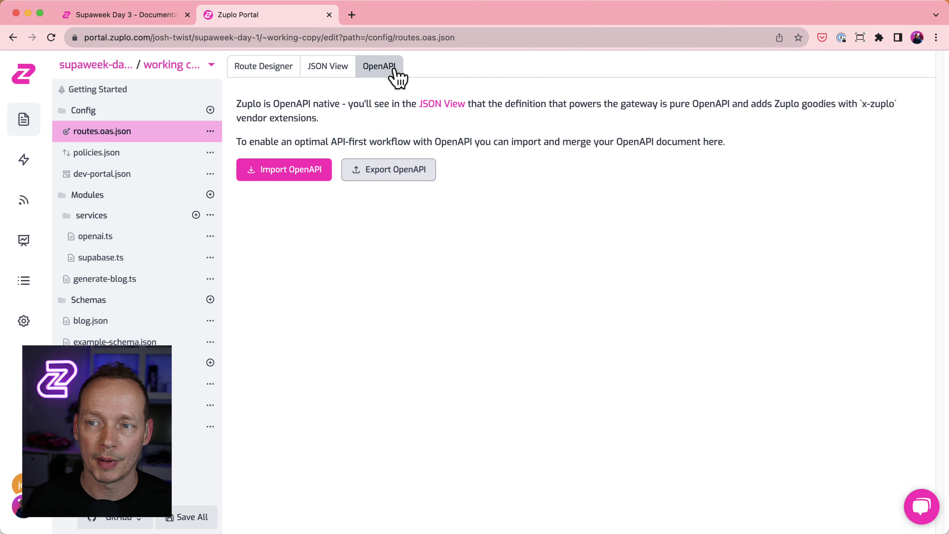
click(316, 174)
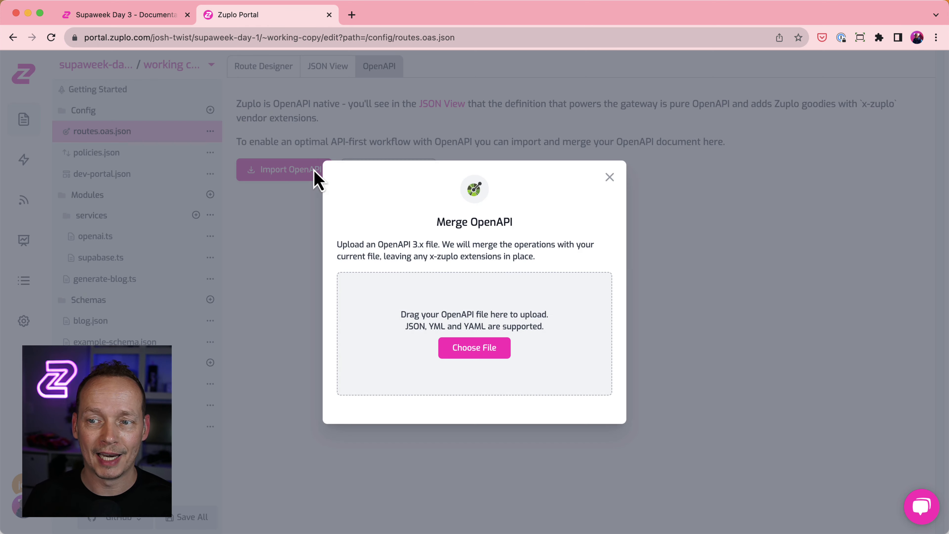
click(486, 347)
click(368, 224)
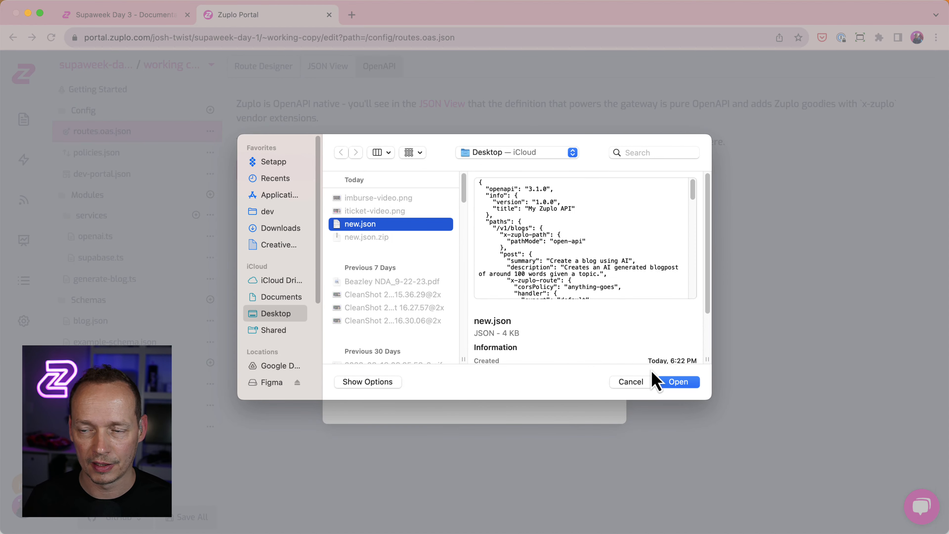
click(678, 382)
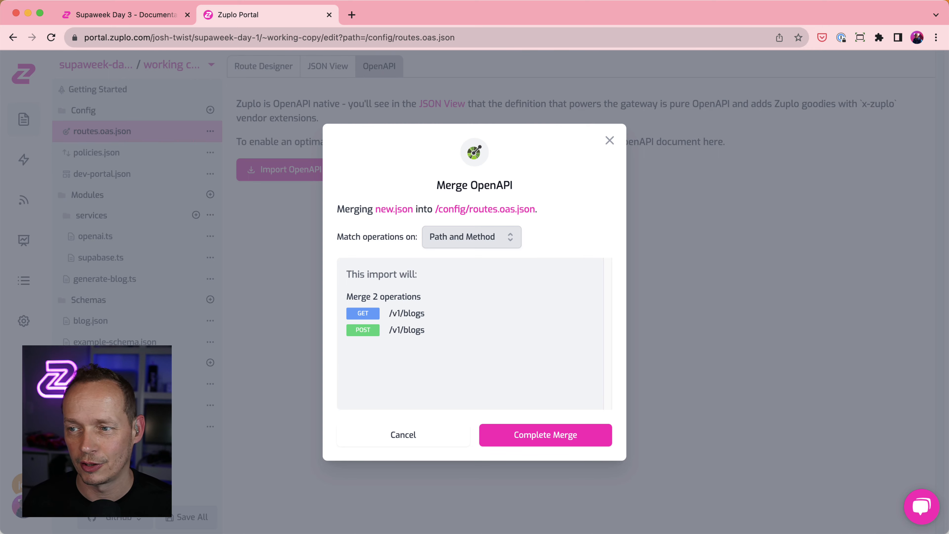
click(609, 141)
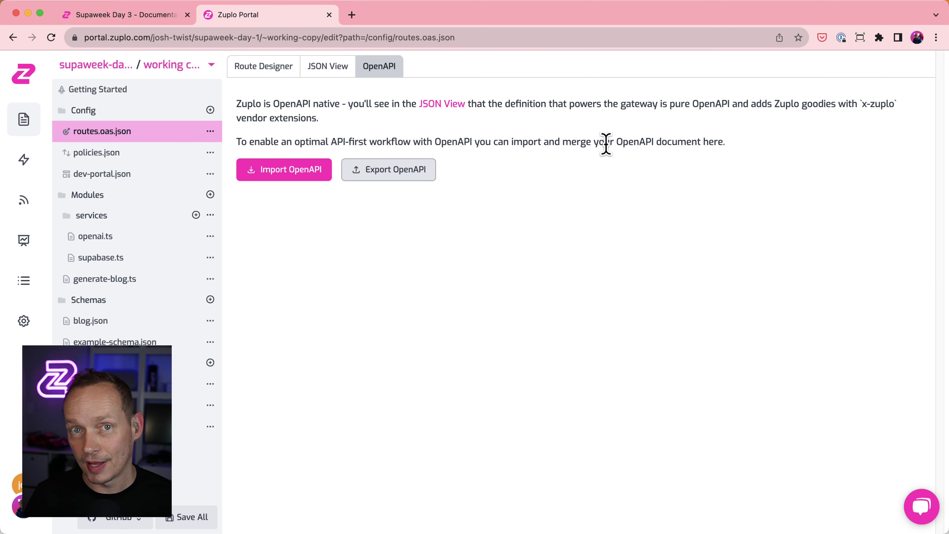
Recheck the unchanged raw JSON, then highlight the live gateway URL on Getting Started.
click(332, 70)
scroll(445, 307, down, 10)
scroll(445, 308, up, 10)
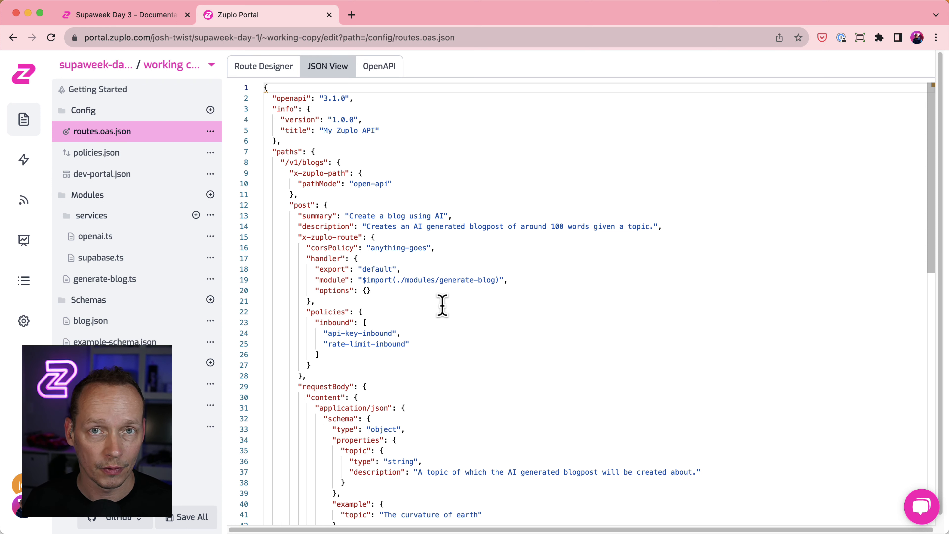
click(129, 92)
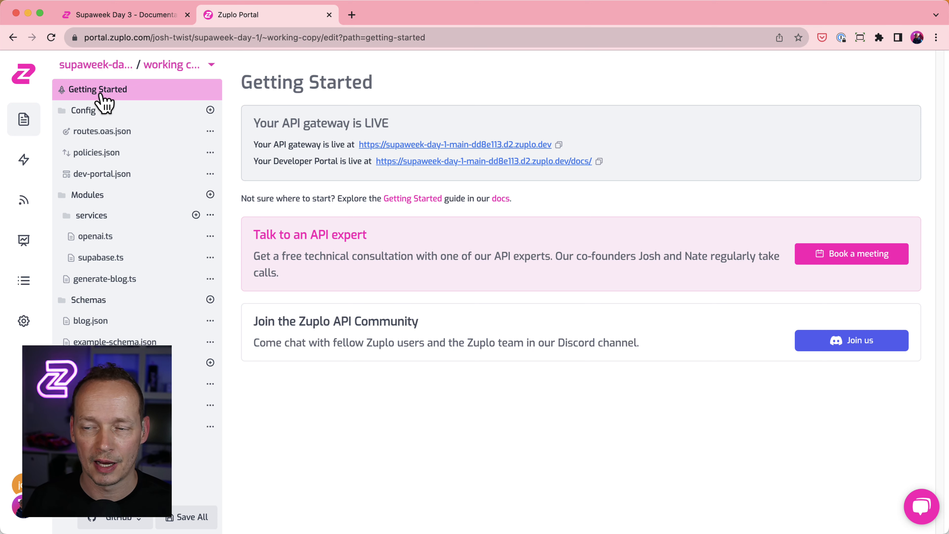
drag(254, 144, 608, 151)
Open the live Developer Portal and browse the generated docs for the blog routes.
click(608, 151)
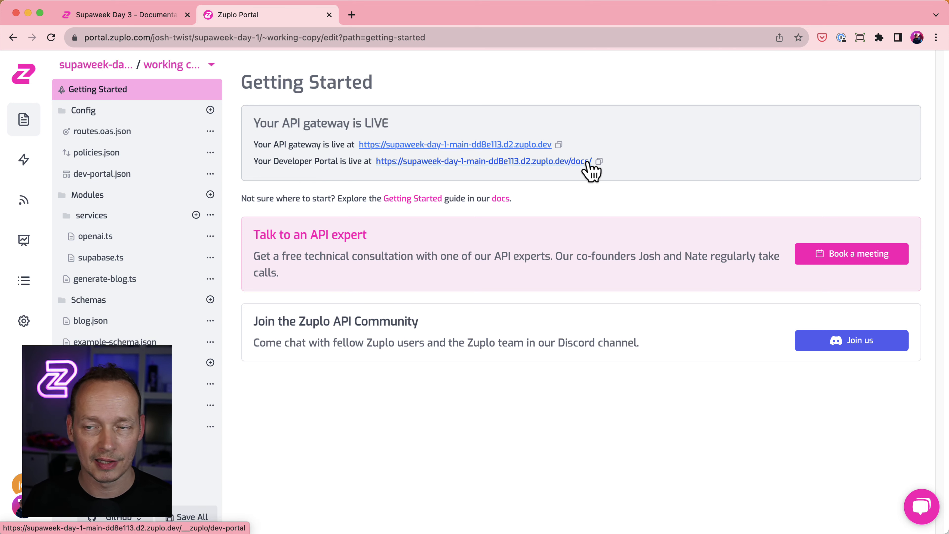
click(565, 162)
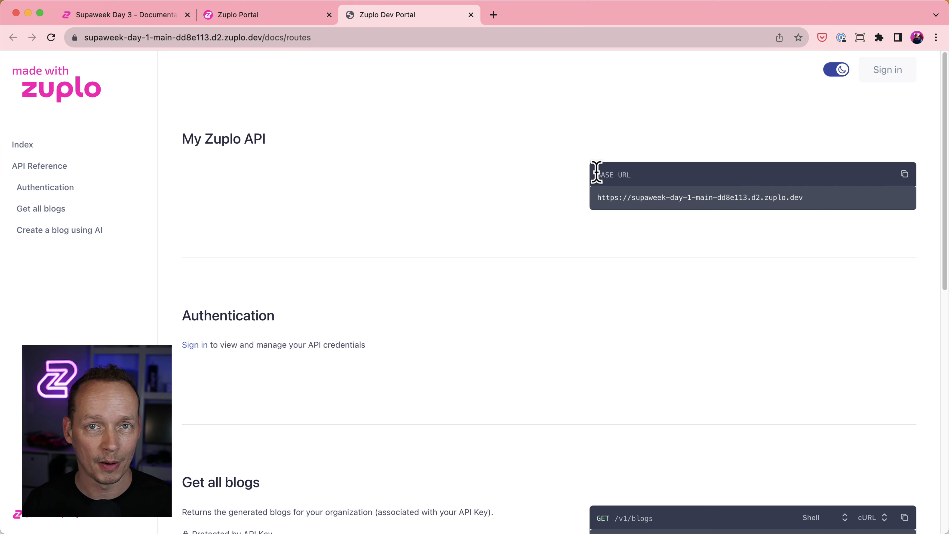
scroll(589, 304, down, 10)
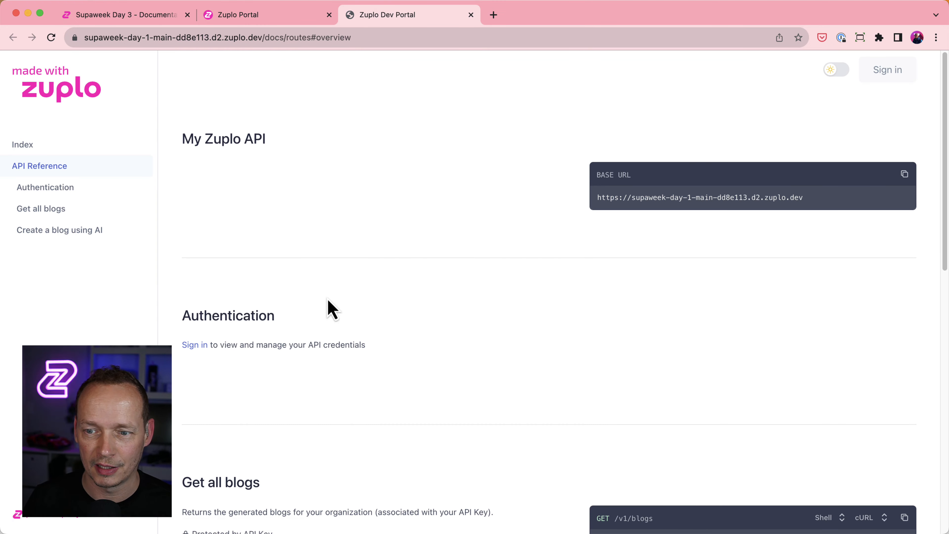
scroll(326, 294, up, 8)
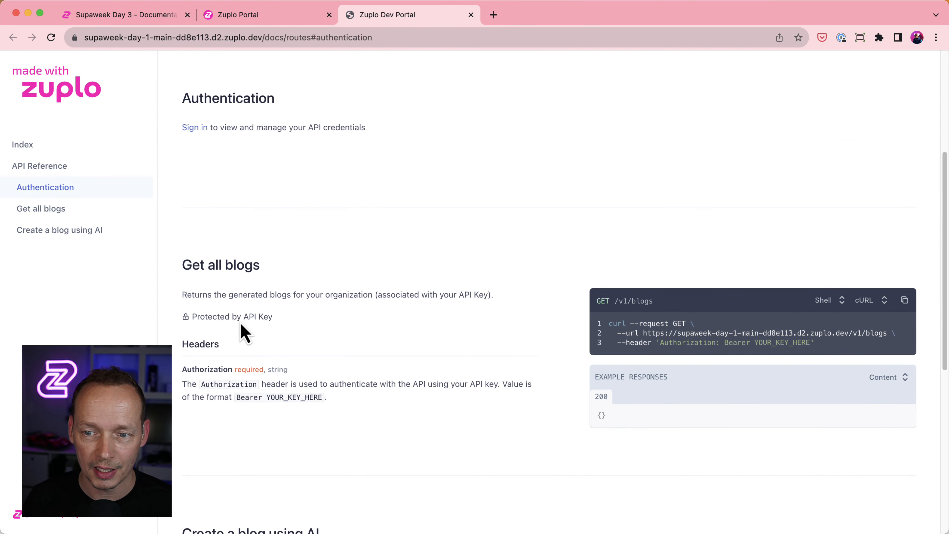
scroll(323, 336, down, 1)
scroll(329, 360, down, 2)
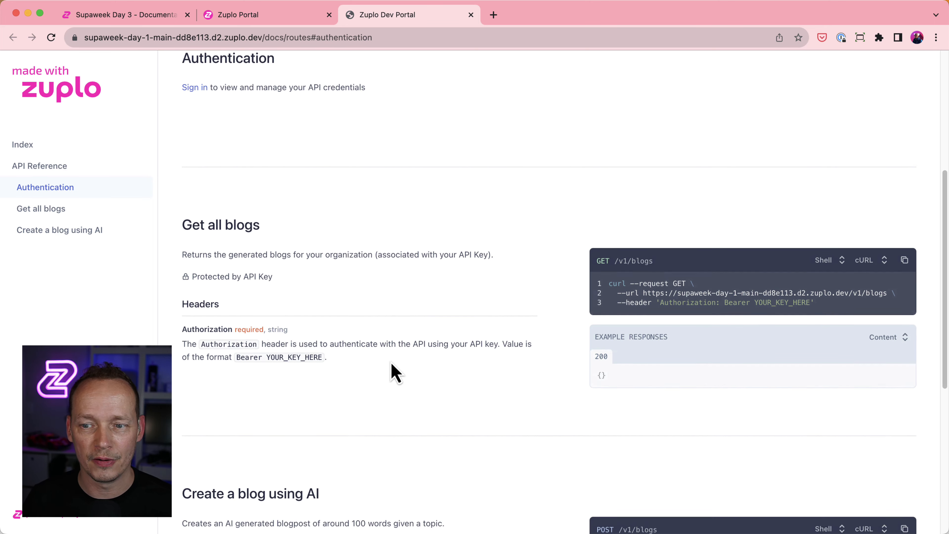
scroll(396, 357, down, 1)
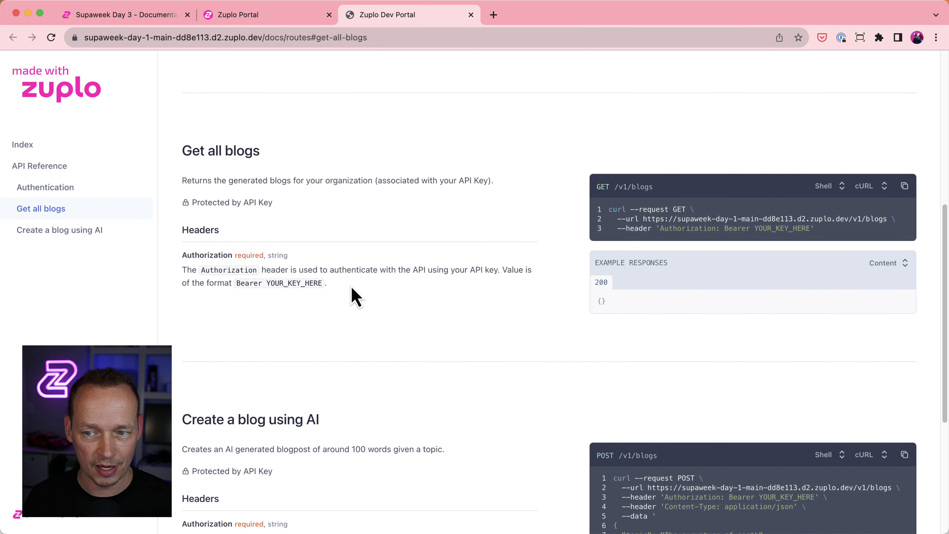
scroll(370, 296, down, 3)
scroll(396, 303, down, 5)
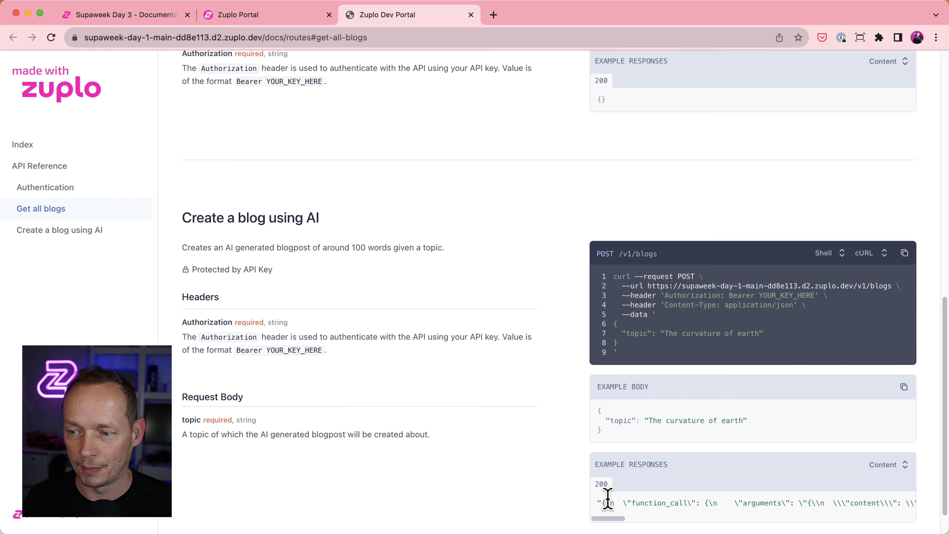
Scroll back up to the Authentication section showing its sign-in prompt.
scroll(632, 407, down, 1)
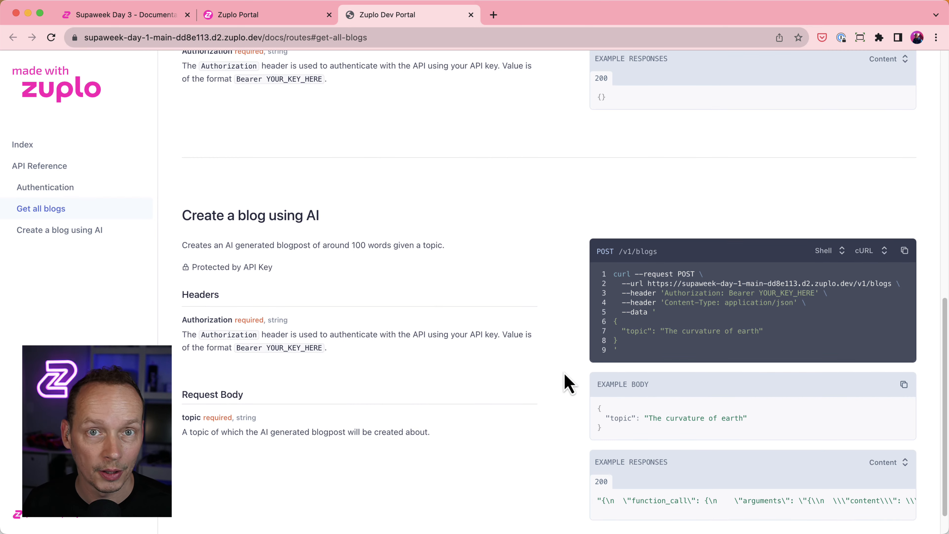
scroll(485, 333, up, 3)
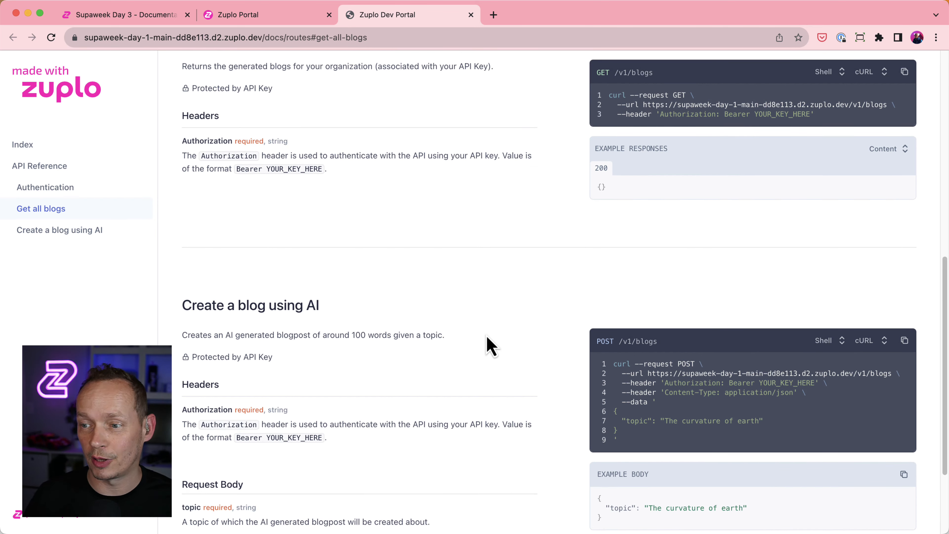
scroll(698, 388, up, 8)
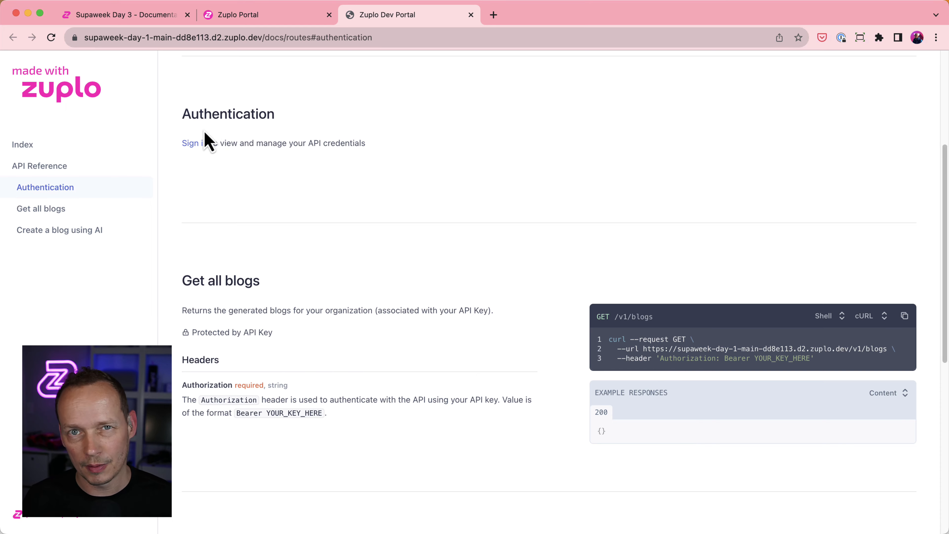
click(240, 16)
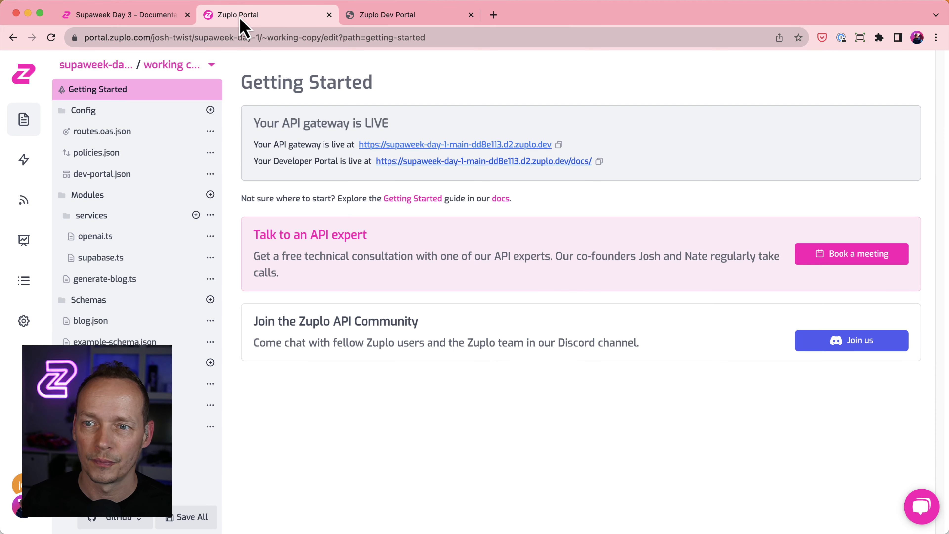
Start a new API key consumer with subject test-3 and a key manager e-mail.
click(26, 323)
click(92, 112)
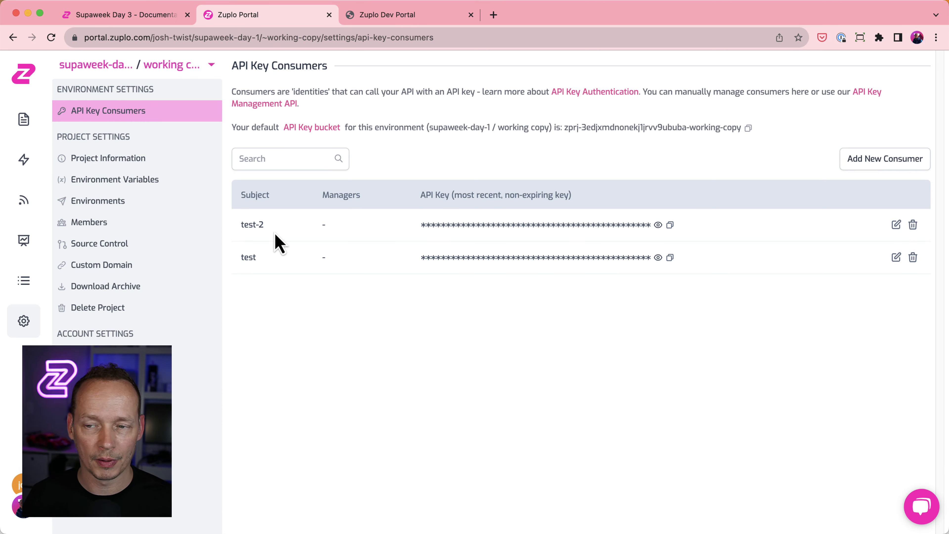
click(888, 164)
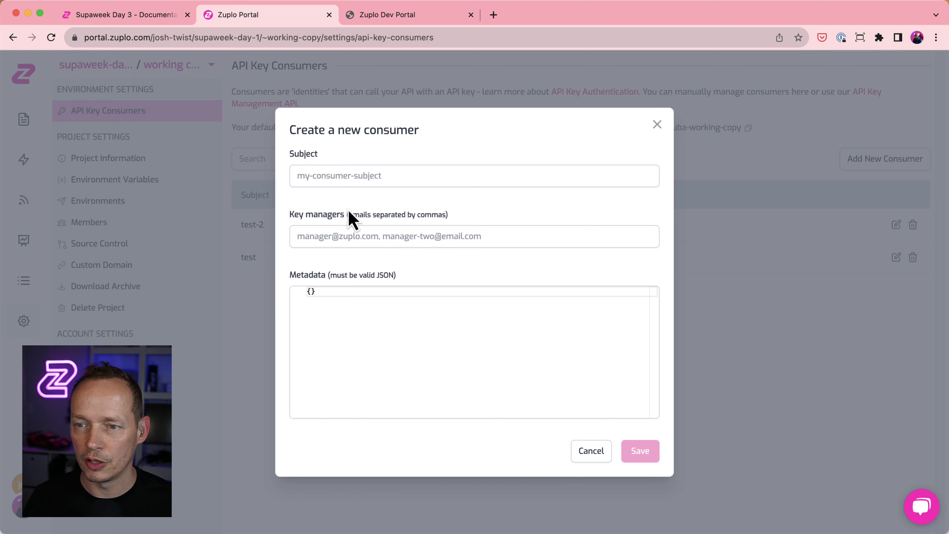
click(333, 181)
text(test-3)
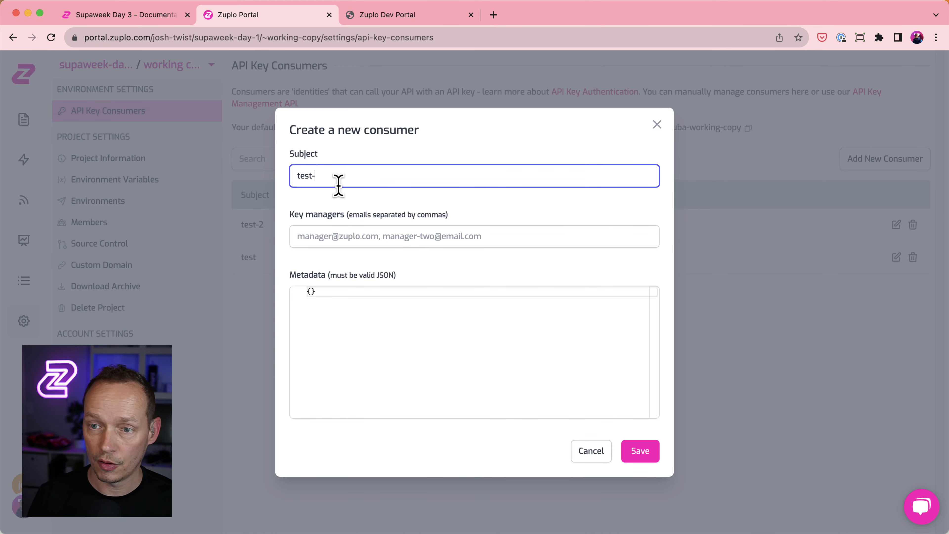
key(Tab)
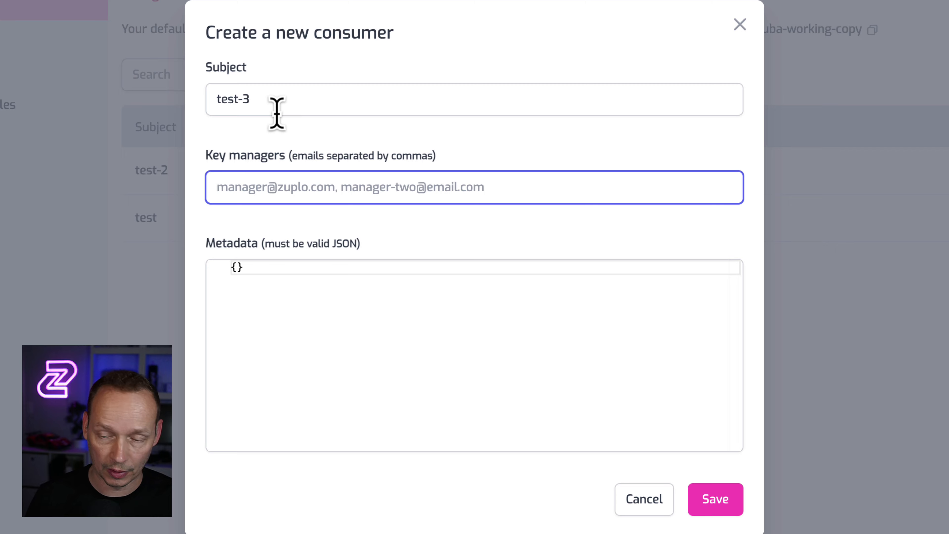
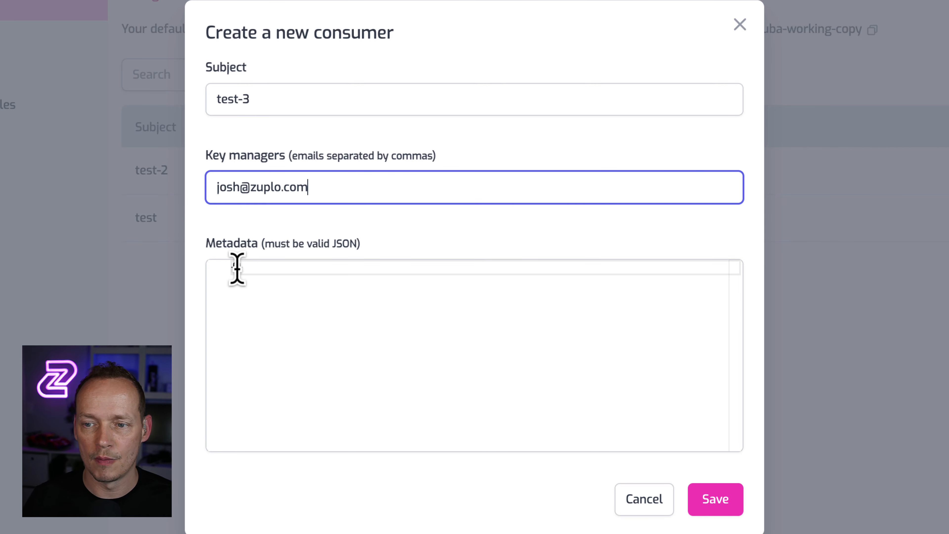
Give the consumer metadata {"orgId": 12354} and save it.
click(237, 268)
text({)
key(Return)
text("org)
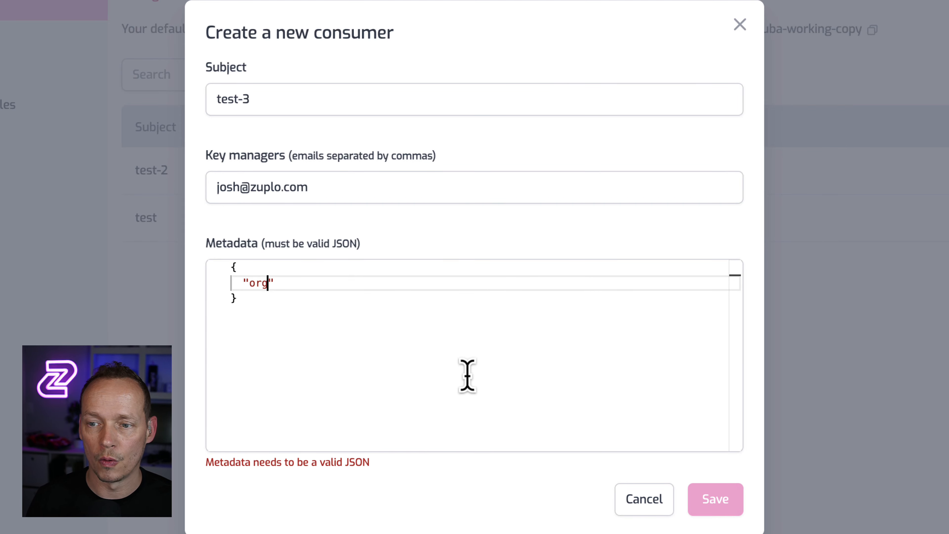
text(Id)
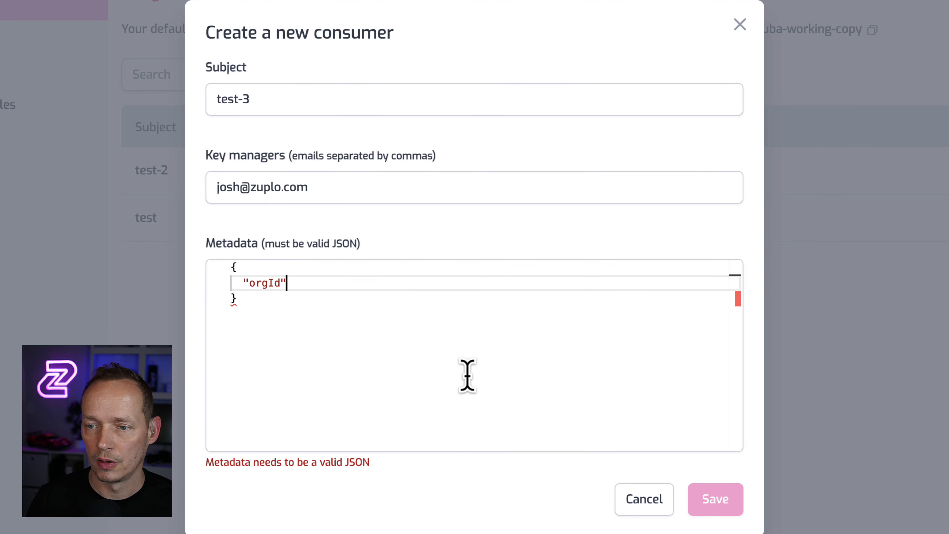
text(": ")
key(BackSpace)
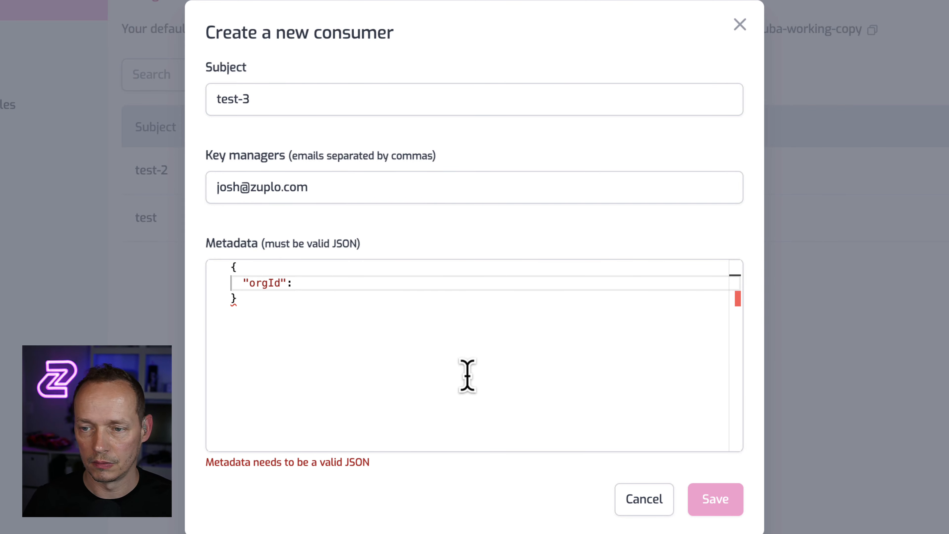
text(12354)
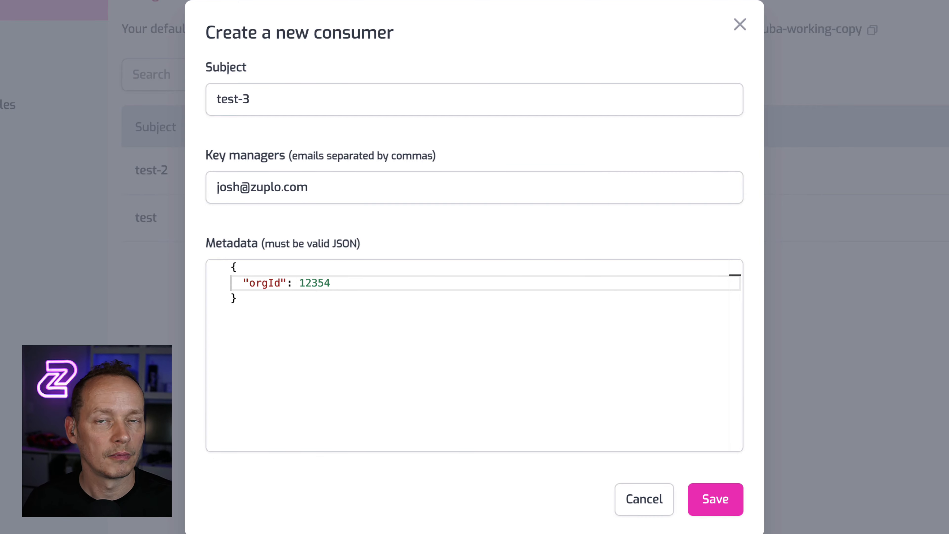
click(720, 510)
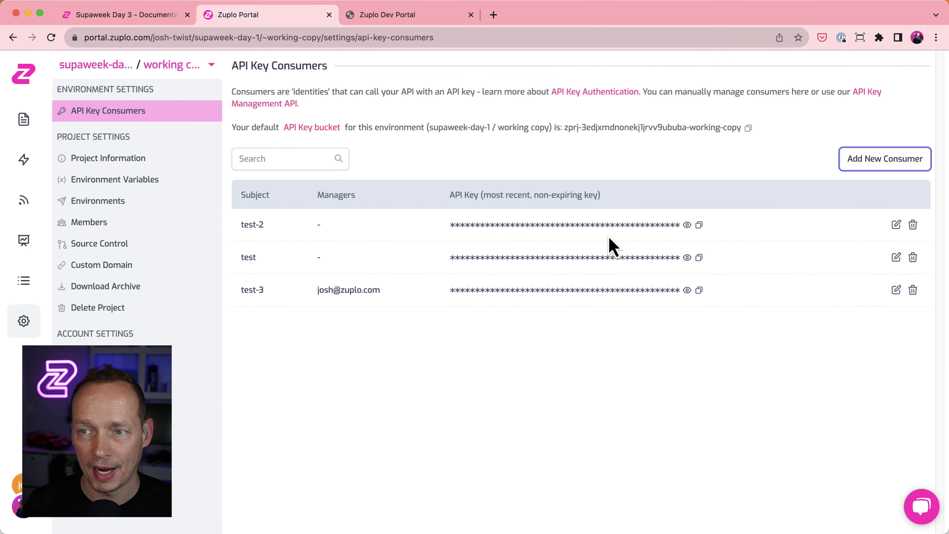
Sign in to the Dev Portal with a Google account so the test-3 key appears.
click(391, 27)
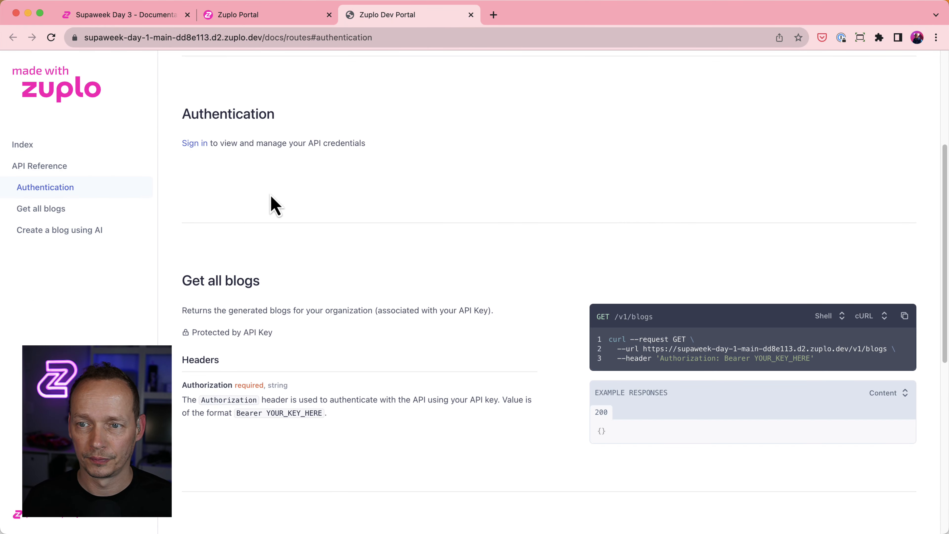
scroll(275, 205, up, 5)
click(886, 71)
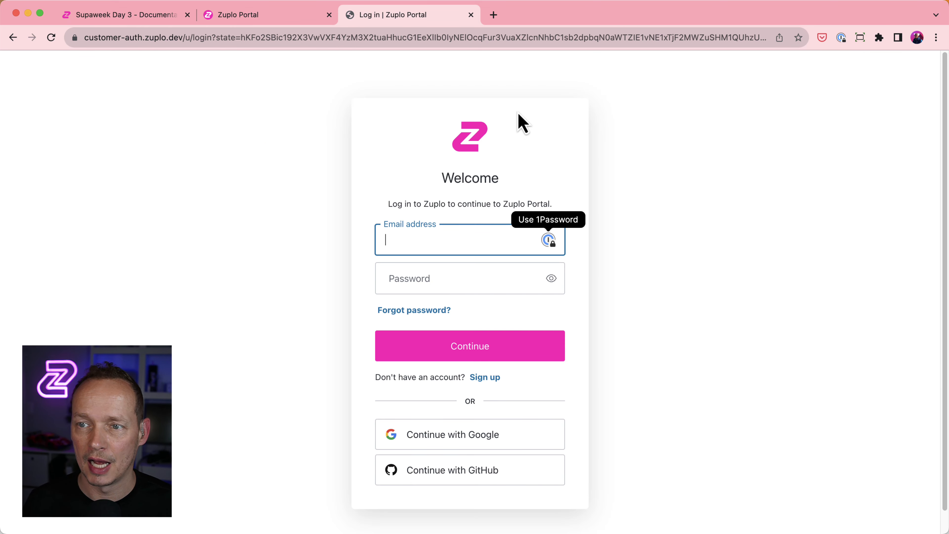
click(438, 435)
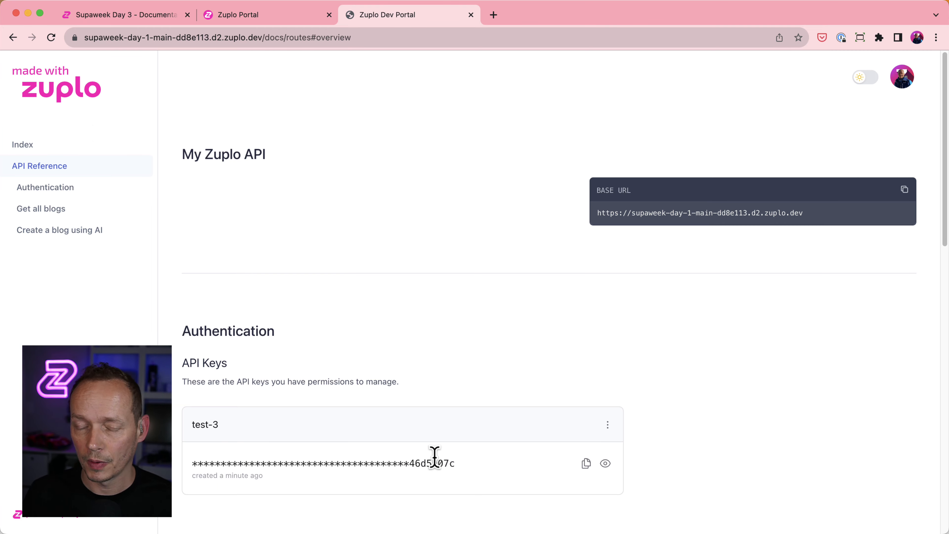
Unmask the test-3 API key and select the full key string.
scroll(388, 448, down, 1)
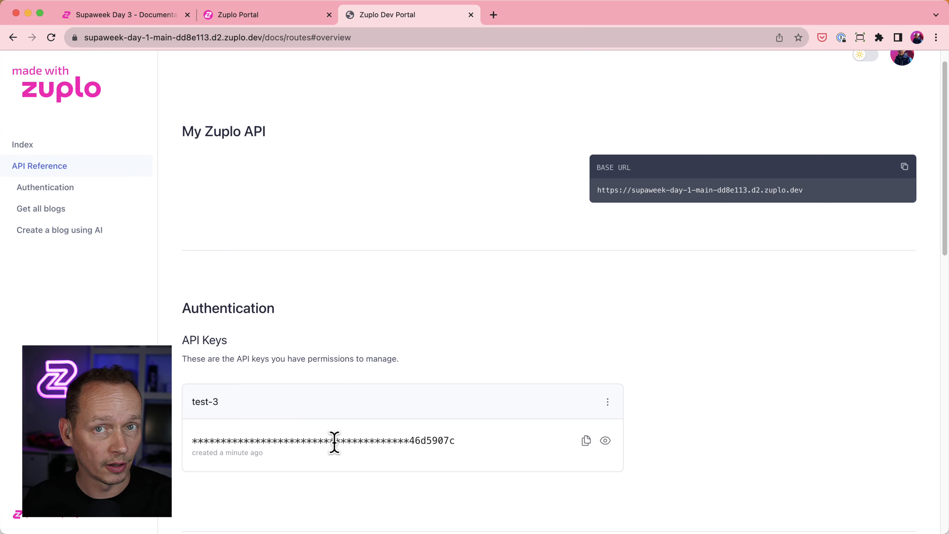
click(605, 441)
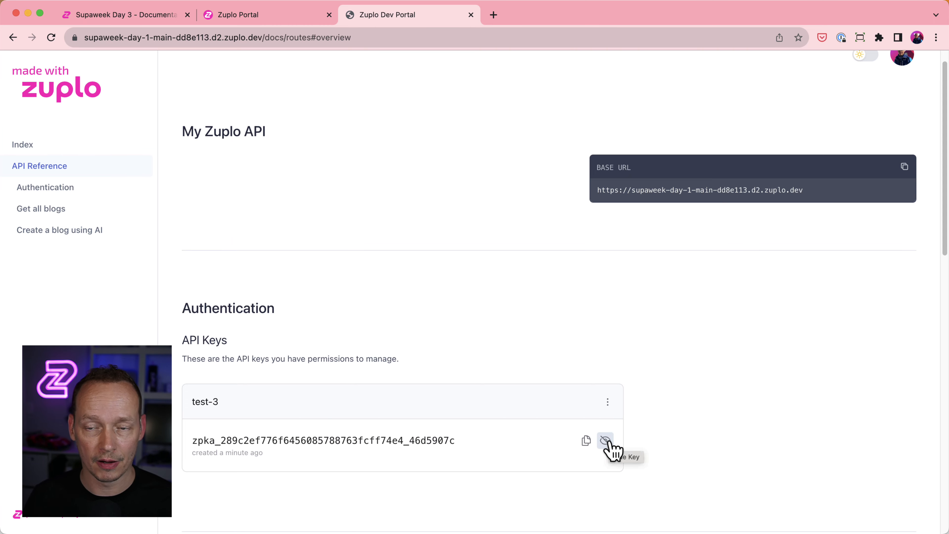
double_click(376, 436)
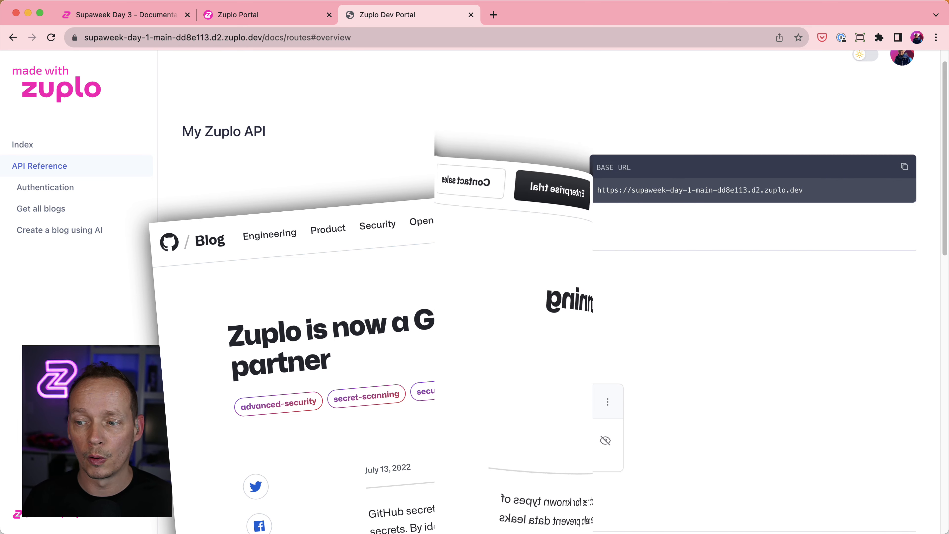
Relabel the test-3 API key as 'my best key'.
click(535, 433)
click(607, 402)
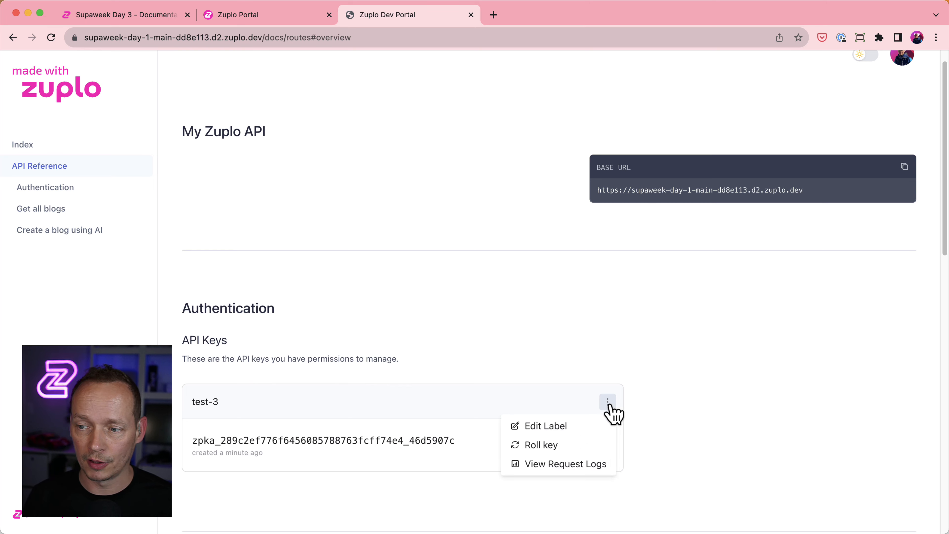
click(545, 428)
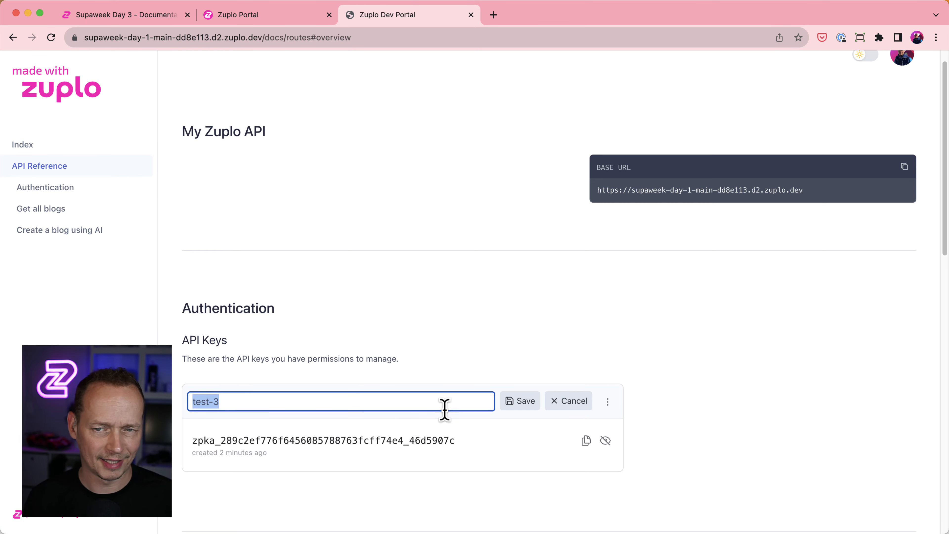
text(my )
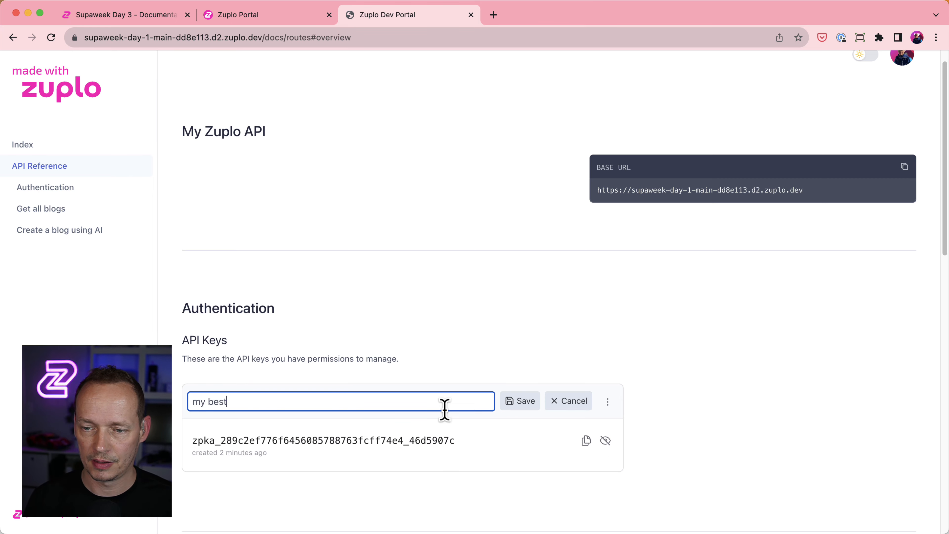
text(best key)
key(Return)
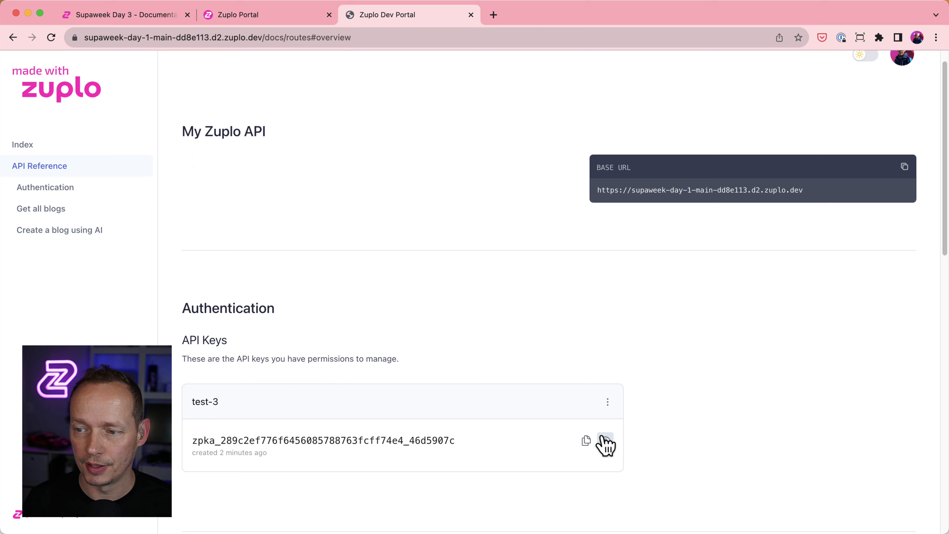
Copy the API key's value to the clipboard.
click(608, 402)
click(728, 429)
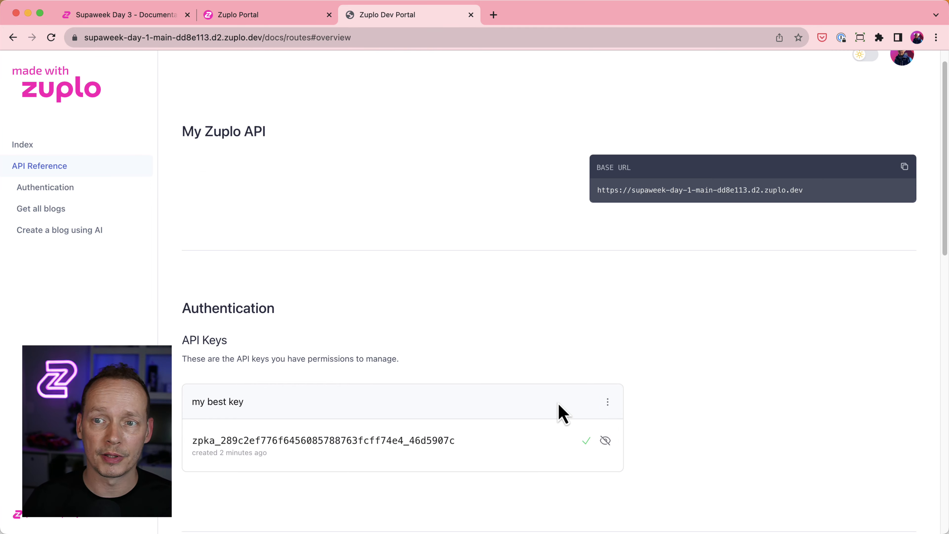
click(235, 17)
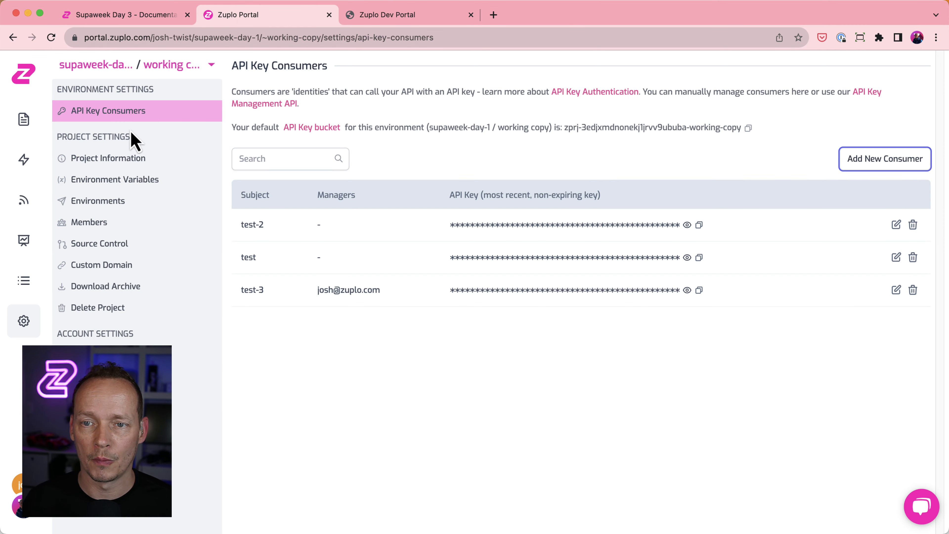
Test POST /v1/blogs 'Create a blog using AI' with the pasted Bearer key, getting 200 OK.
click(23, 119)
click(98, 134)
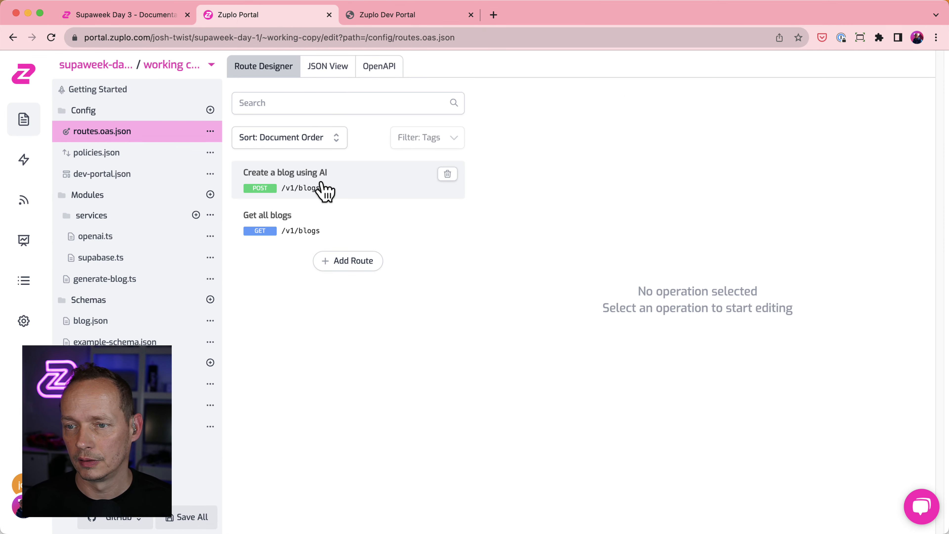
click(317, 189)
click(897, 159)
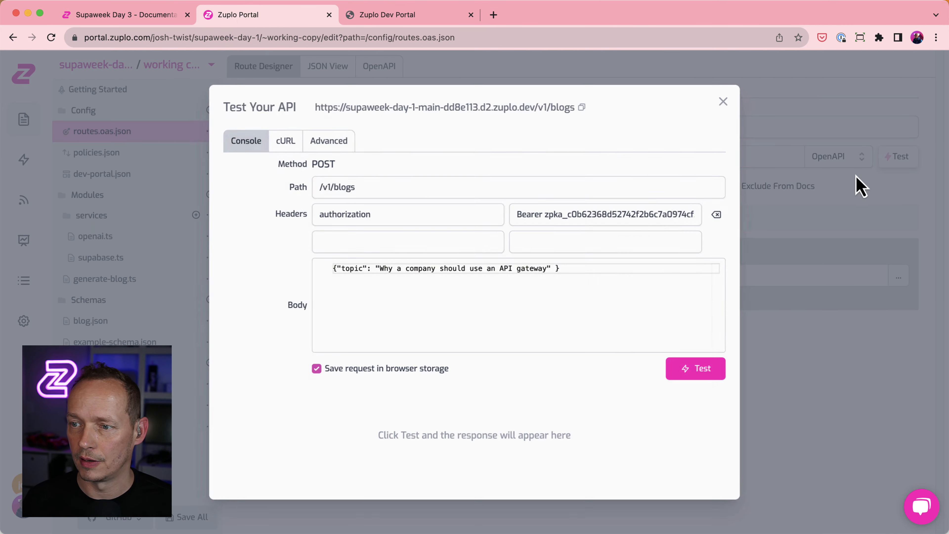
double_click(589, 216)
key(BackSpace)
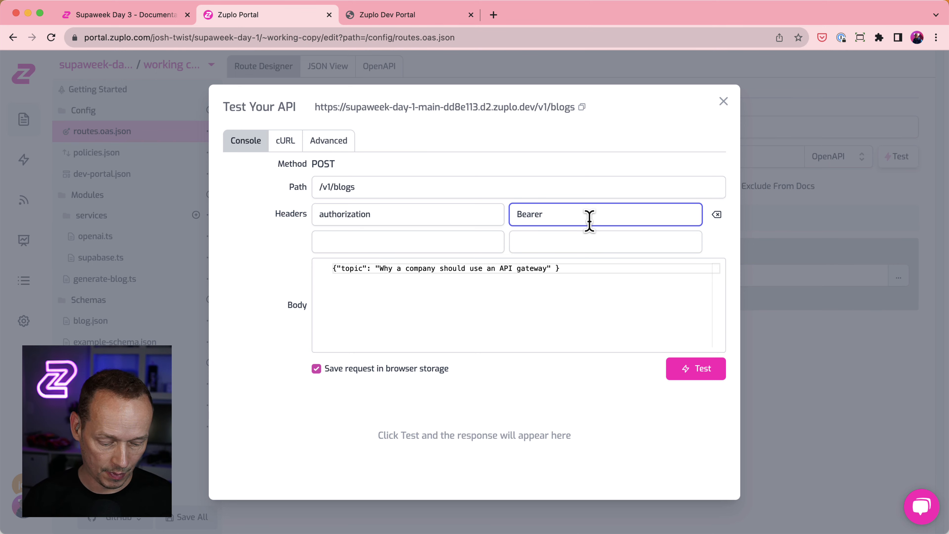
key(super+v)
click(706, 375)
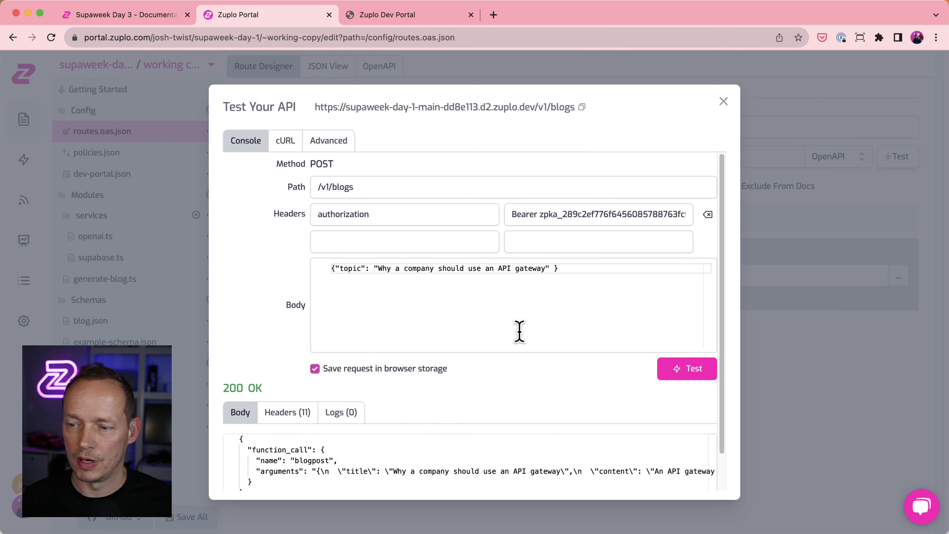
click(723, 101)
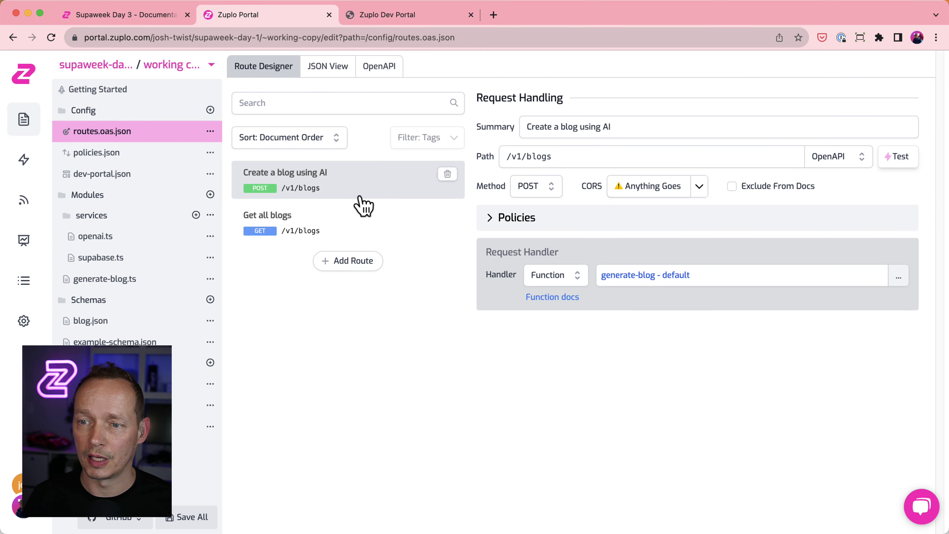
Test GET /v1/blogs with the new key and highlight the returned orgId 12354.
click(360, 207)
click(898, 156)
double_click(619, 214)
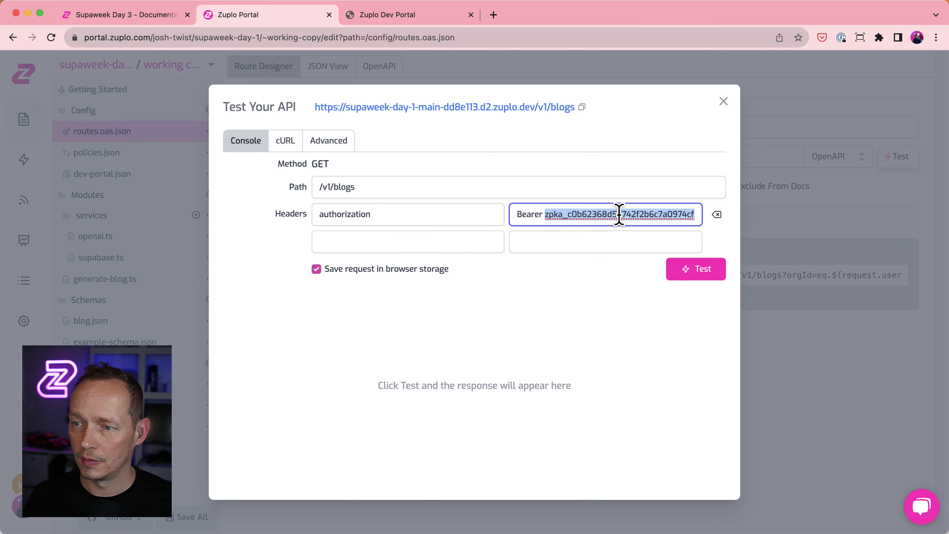
key(super+v)
click(683, 270)
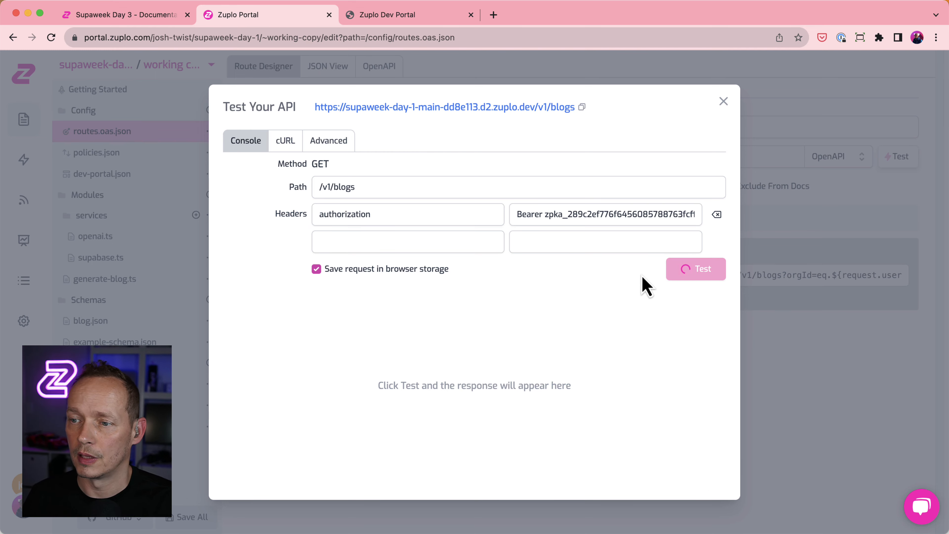
double_click(308, 403)
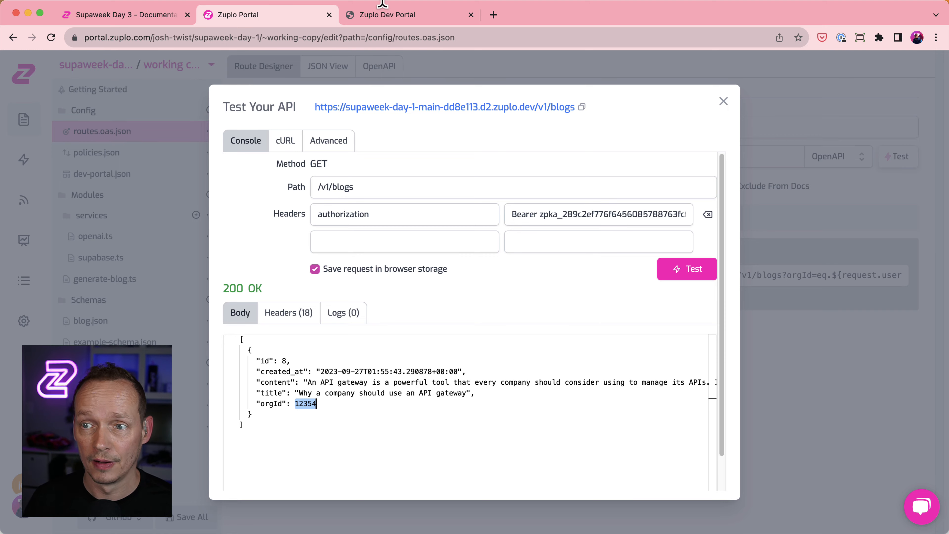
Return to the Zuplo Dev Portal page.
click(382, 12)
scroll(504, 232, down, 10)
scroll(531, 213, up, 10)
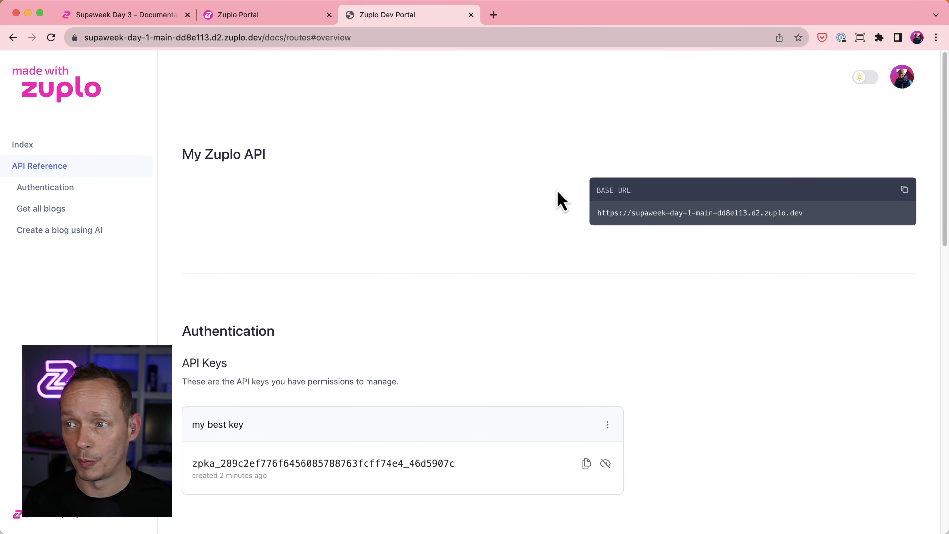
Switch the portal docs to dark mode, then read the Supaweek blog's analytics example.
click(868, 77)
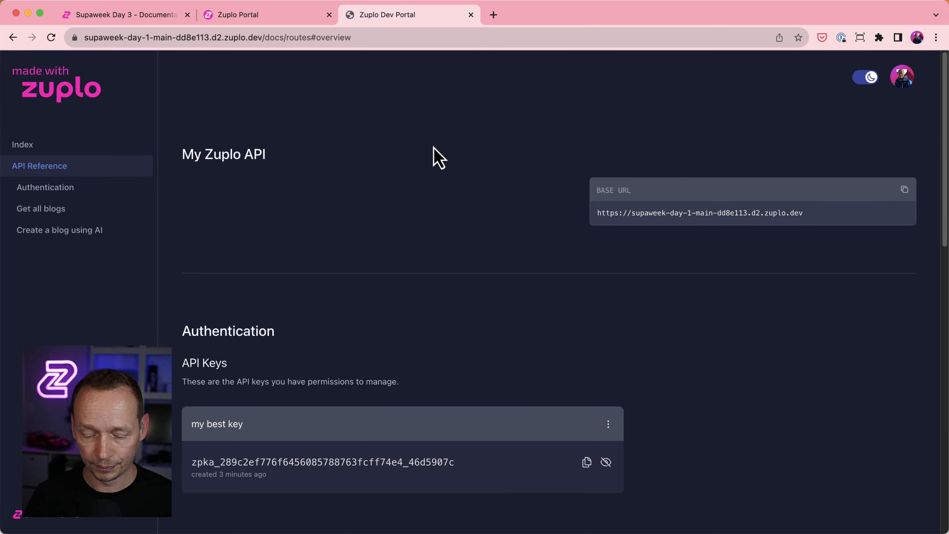
scroll(471, 256, down, 15)
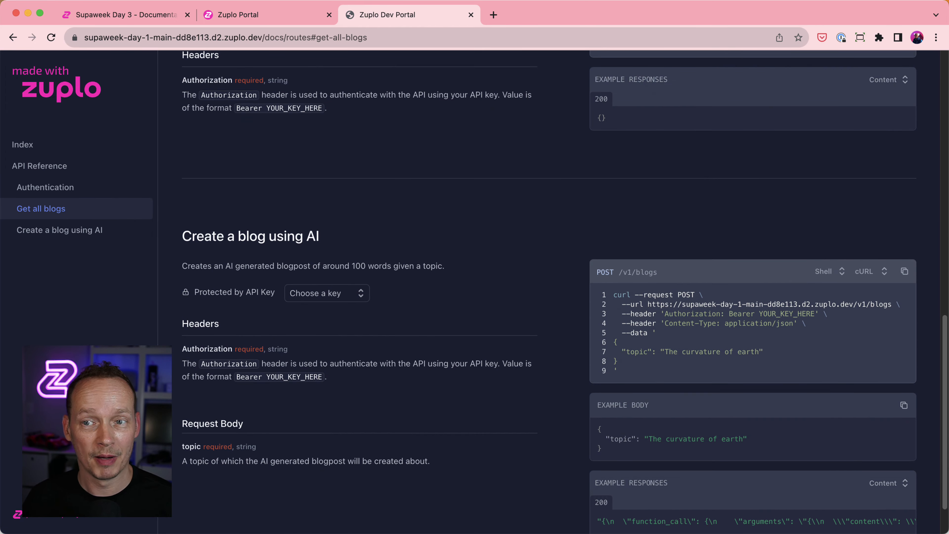
click(159, 17)
scroll(547, 303, down, 10)
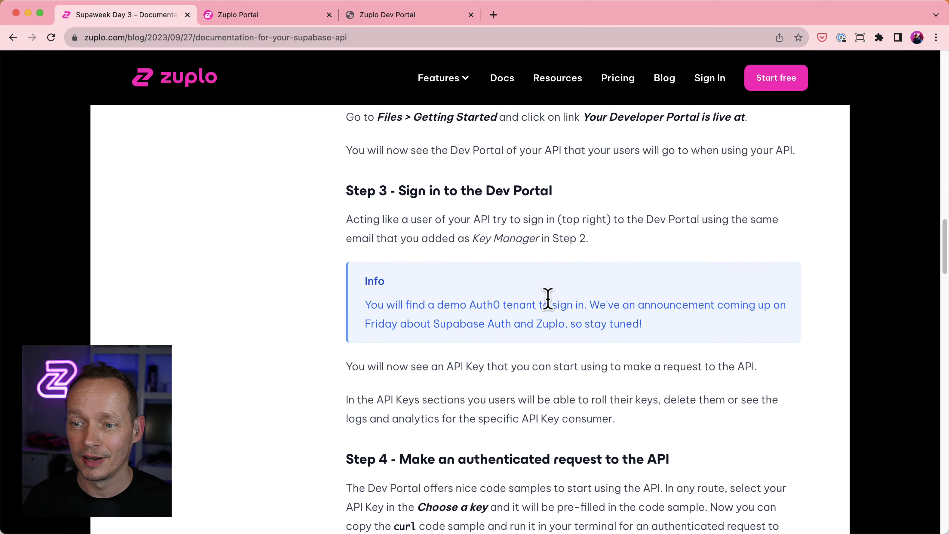
scroll(548, 299, down, 15)
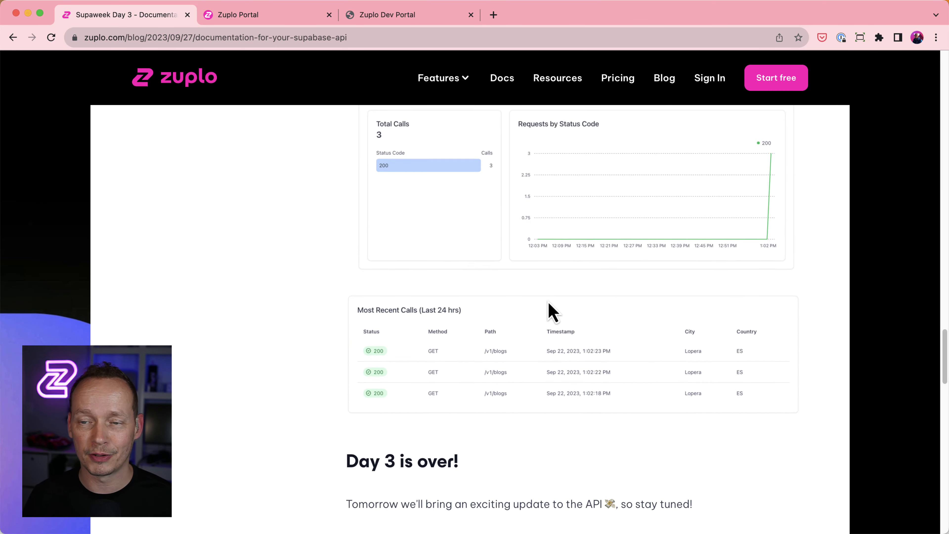
scroll(553, 312, down, 2)
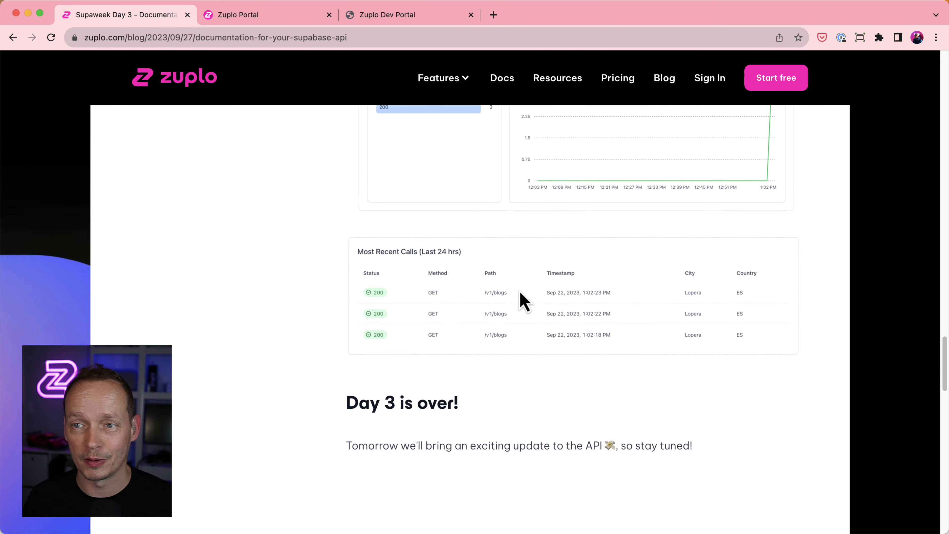
Back in the Dev Portal, bring up the options menu for 'my best key'.
click(380, 18)
scroll(433, 174, up, 15)
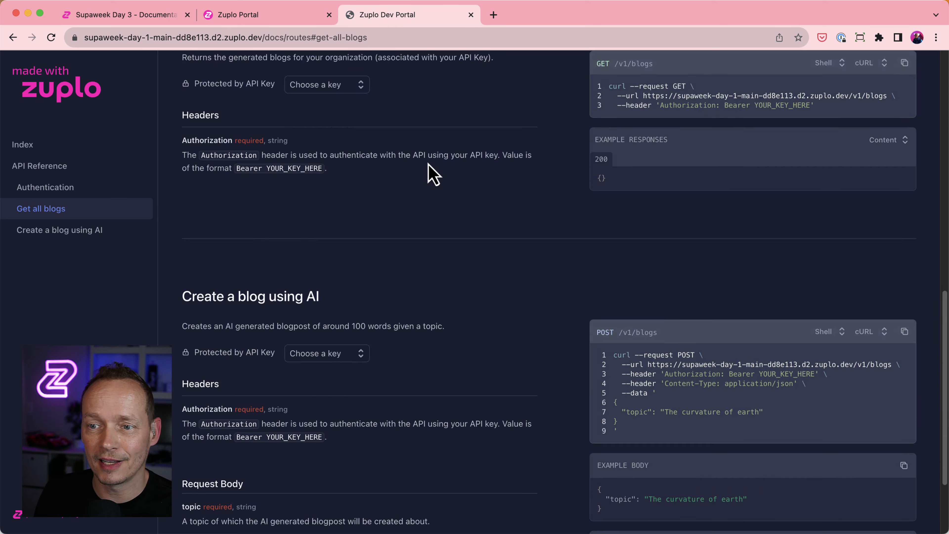
scroll(564, 402, down, 3)
click(606, 313)
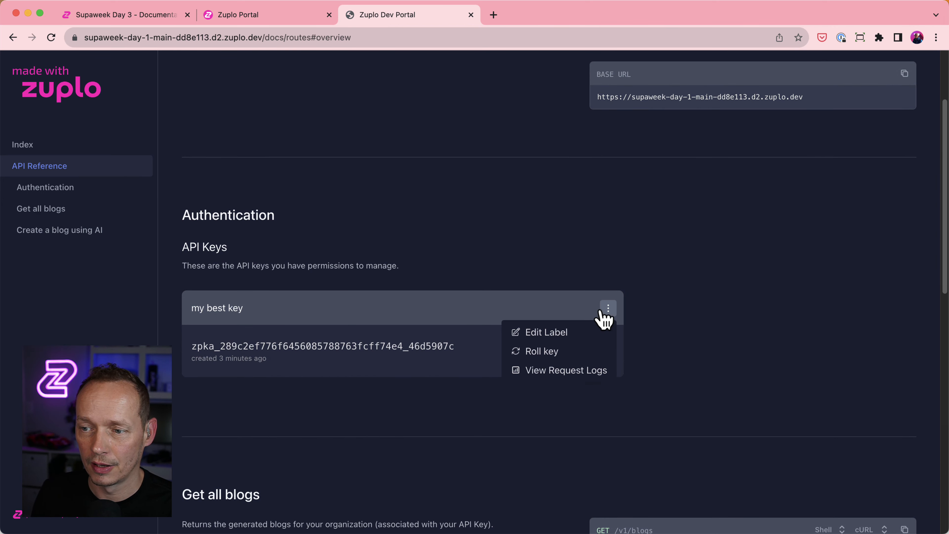
View the key's request logs: test-3 shows 2 calls to /v1/blogs, both returning 200.
click(555, 372)
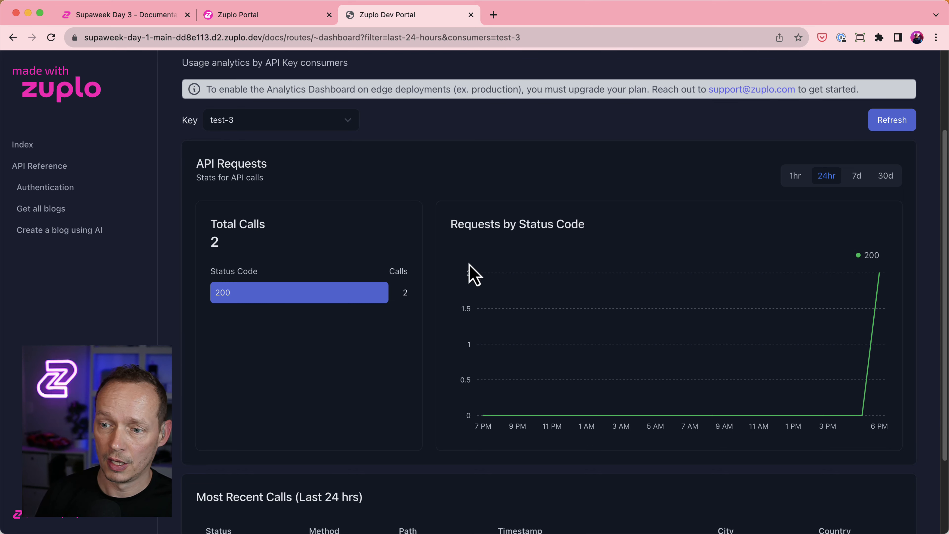
scroll(469, 271, down, 3)
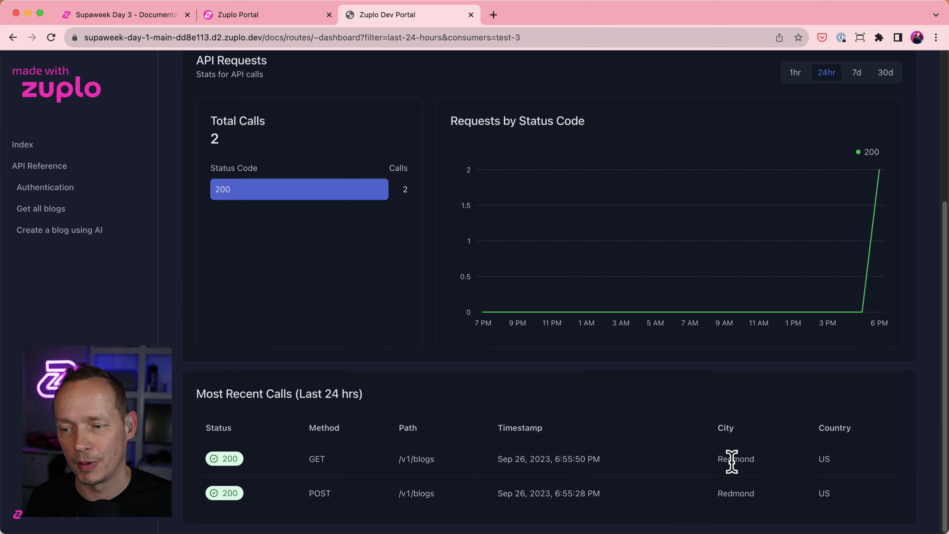
scroll(530, 431, up, 6)
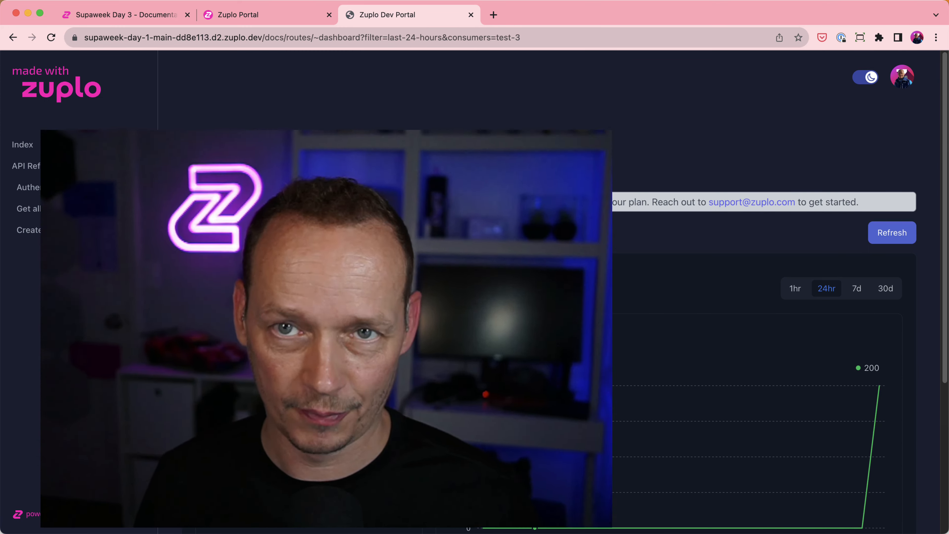